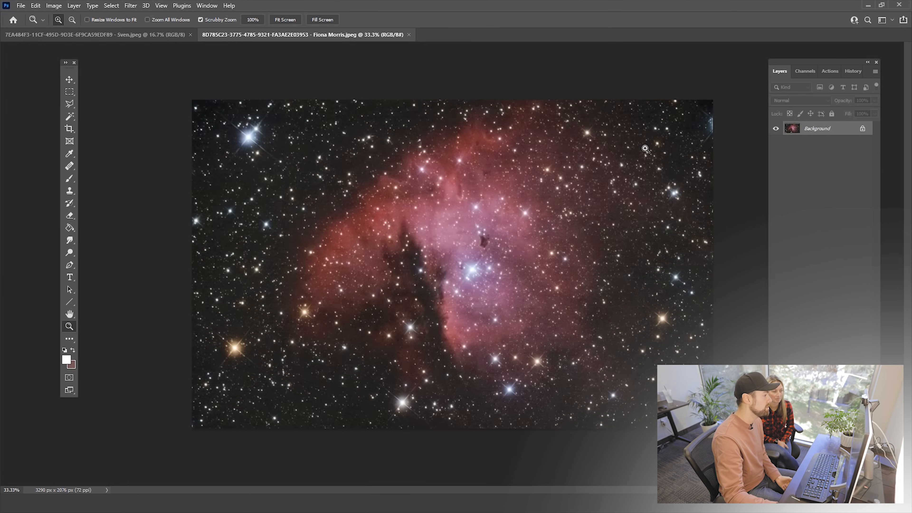
# - In the Camera Raw filter, set the red nebula image's saturation to +13 and vibrance to +19, raise clarity slightly, and apply
pyautogui.click(135, 5)
pyautogui.click(155, 77)
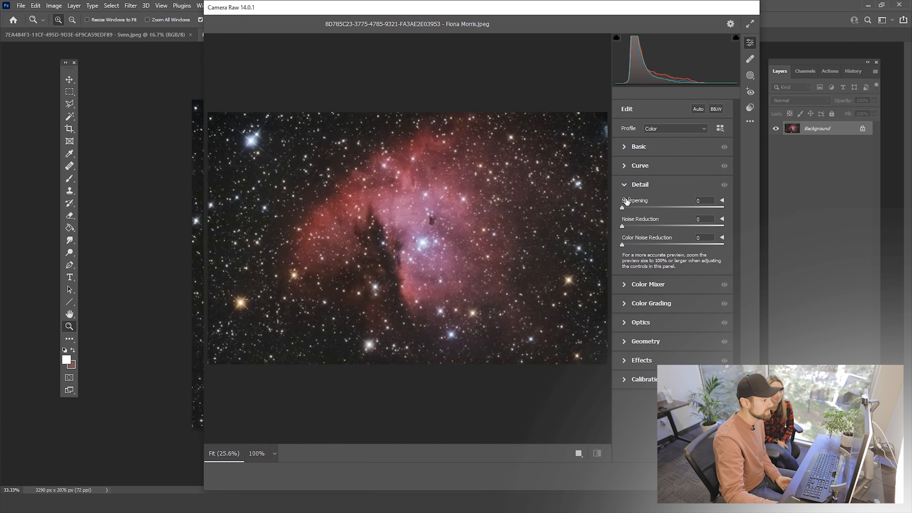
pyautogui.click(628, 189)
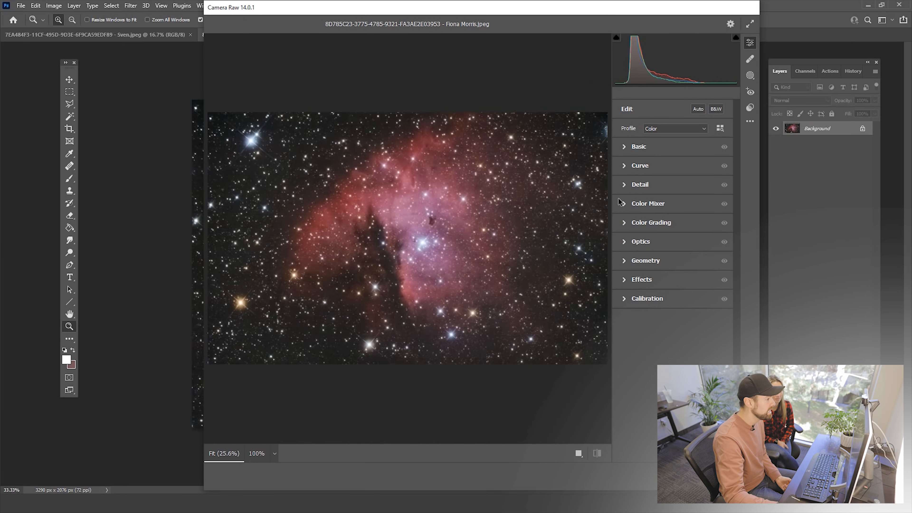
pyautogui.click(625, 147)
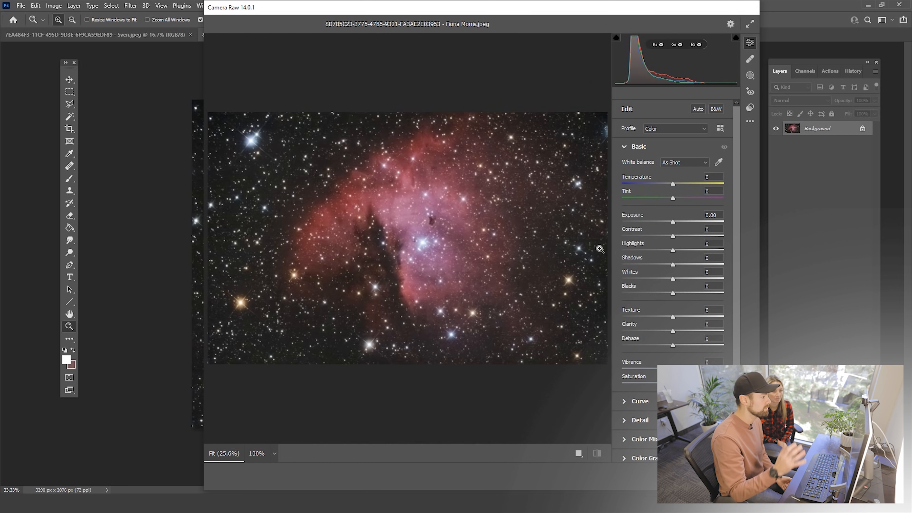
pyautogui.moveTo(672, 382); pyautogui.dragTo(681, 384)
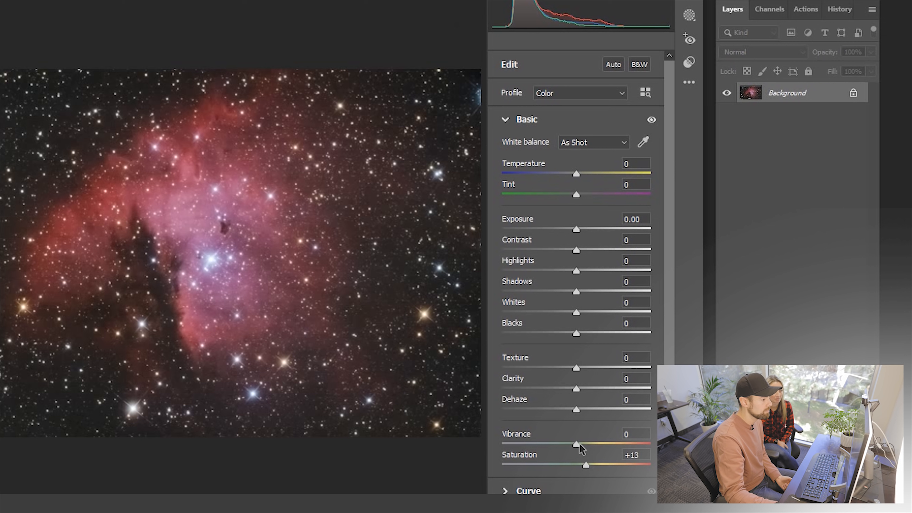
pyautogui.moveTo(580, 445)
pyautogui.mouseDown()
pyautogui.moveTo(591, 466)
pyautogui.moveTo(603, 466)
pyautogui.moveTo(596, 442)
pyautogui.mouseUp()
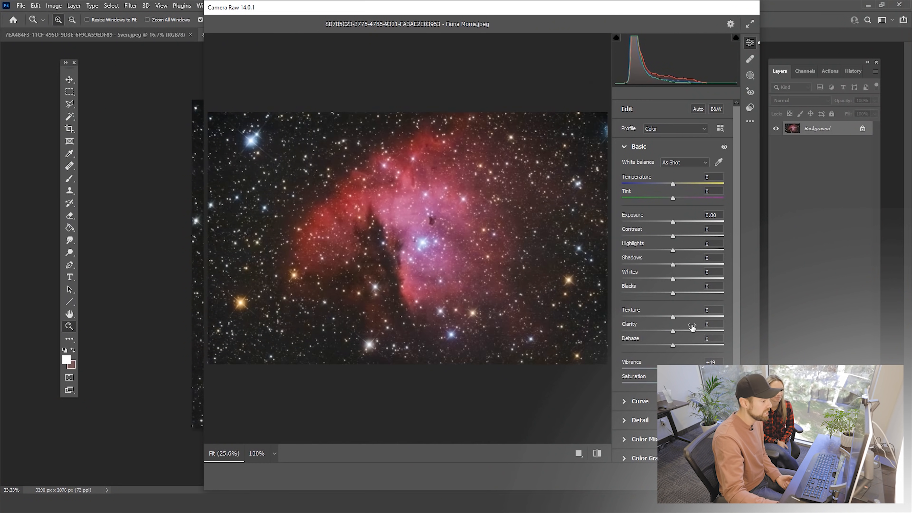
pyautogui.moveTo(673, 330)
pyautogui.mouseDown()
pyautogui.moveTo(709, 329)
pyautogui.moveTo(684, 332)
pyautogui.mouseUp()
pyautogui.click(736, 476)
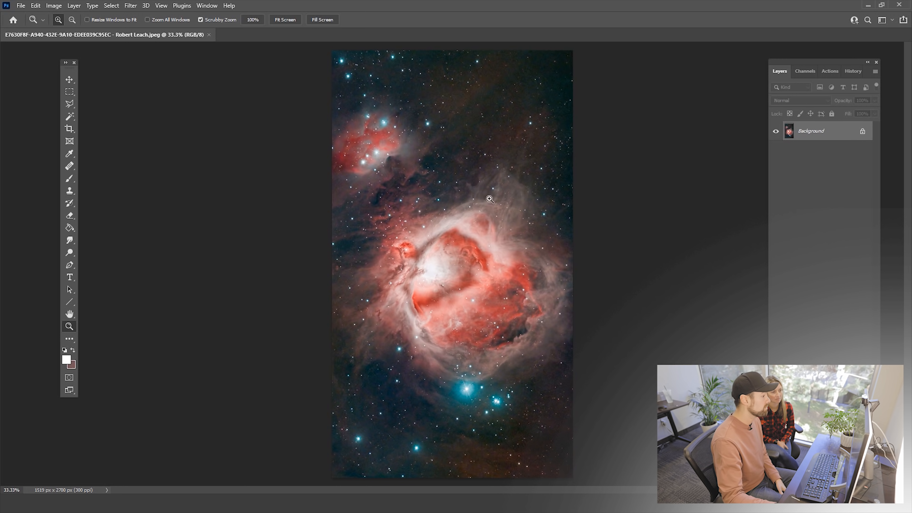
# - Examine the bright core and surrounding gas of the red and teal nebula image up close
pyautogui.click(400, 172)
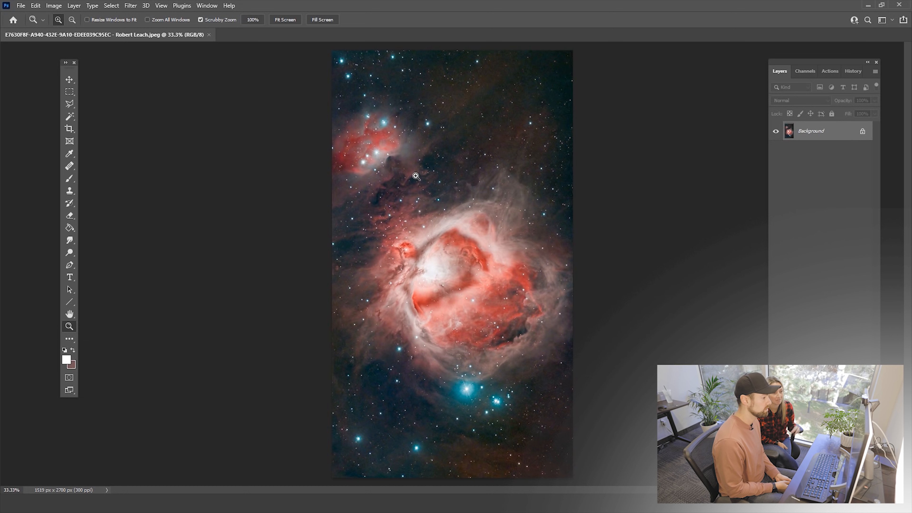
pyautogui.click(502, 332)
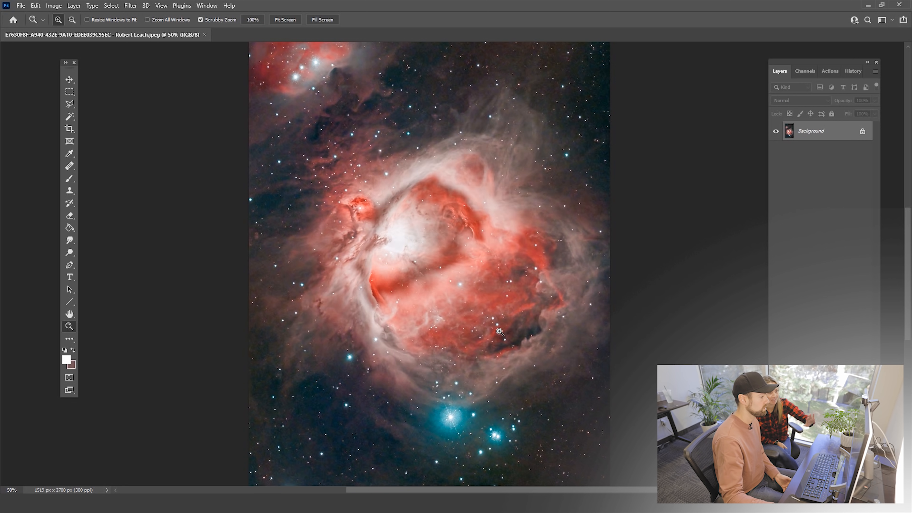
pyautogui.click(500, 332)
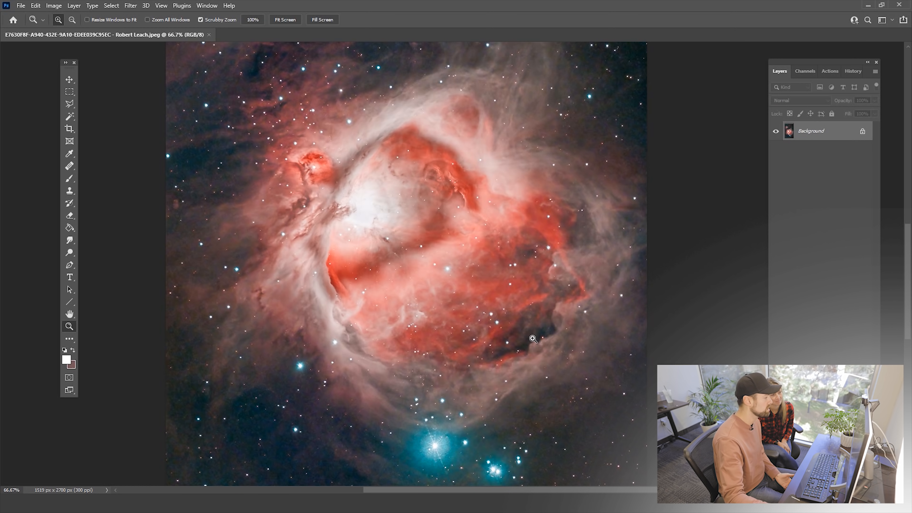
pyautogui.keyDown('alt'); pyautogui.click(522, 220); pyautogui.keyUp('alt')
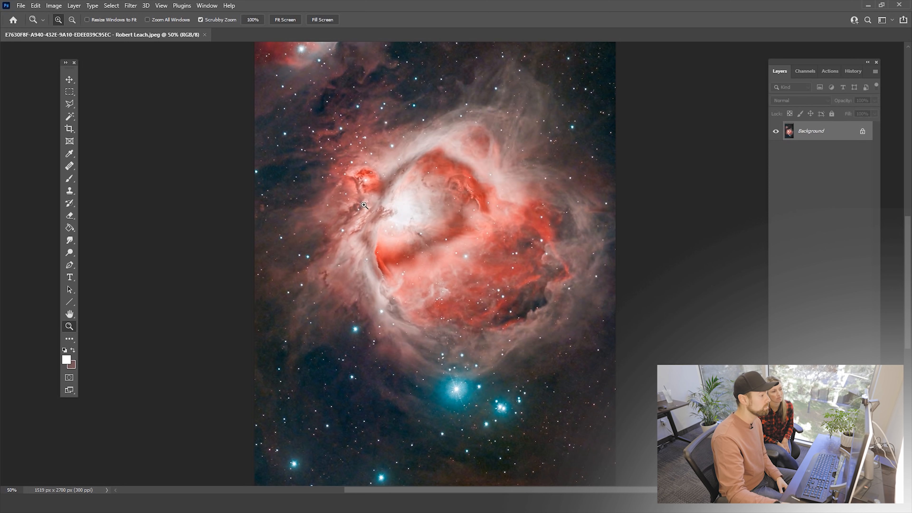
pyautogui.keyDown('alt'); pyautogui.click(539, 275); pyautogui.keyUp('alt')
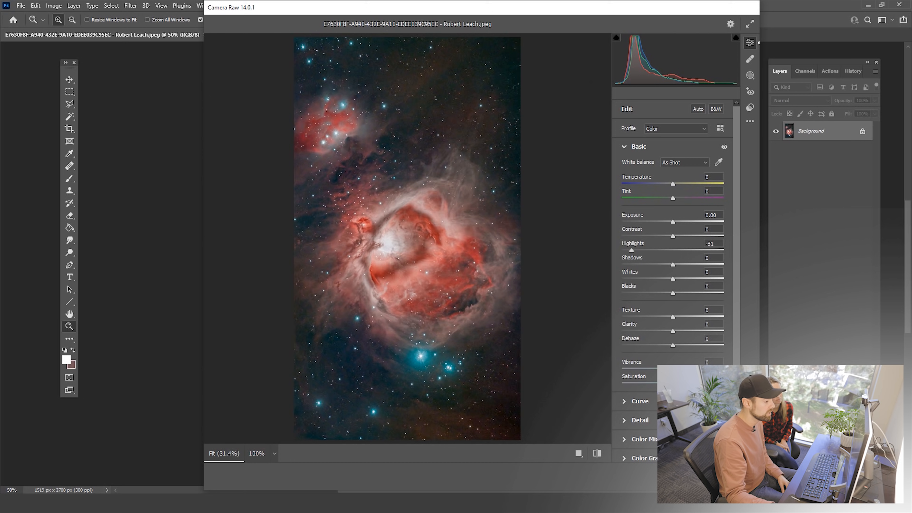
# - Discard the Camera Raw highlights adjustment on the red and teal nebula image
pyautogui.press('Escape')
pyautogui.click(478, 204)
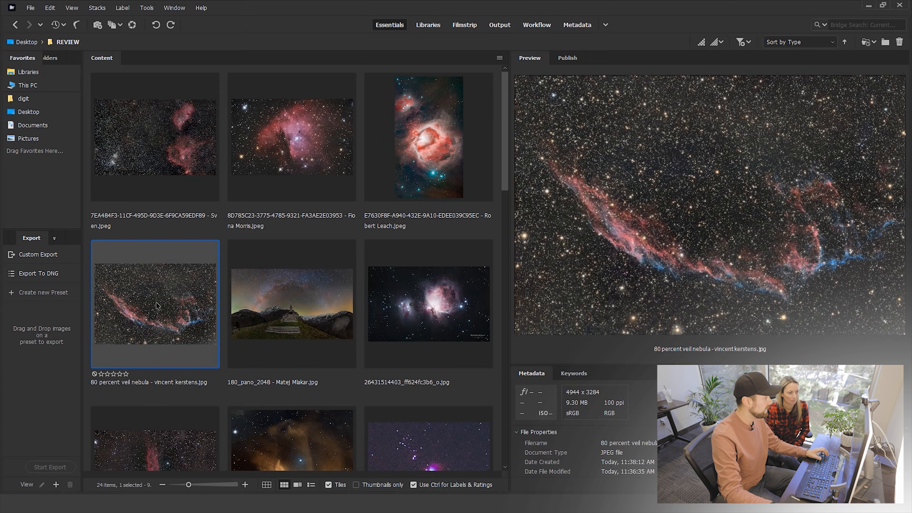
# - Open the 80 percent veil nebula image from Bridge in Photoshop and run the Make Stars Smaller action on it twice
pyautogui.doubleClick(158, 306)
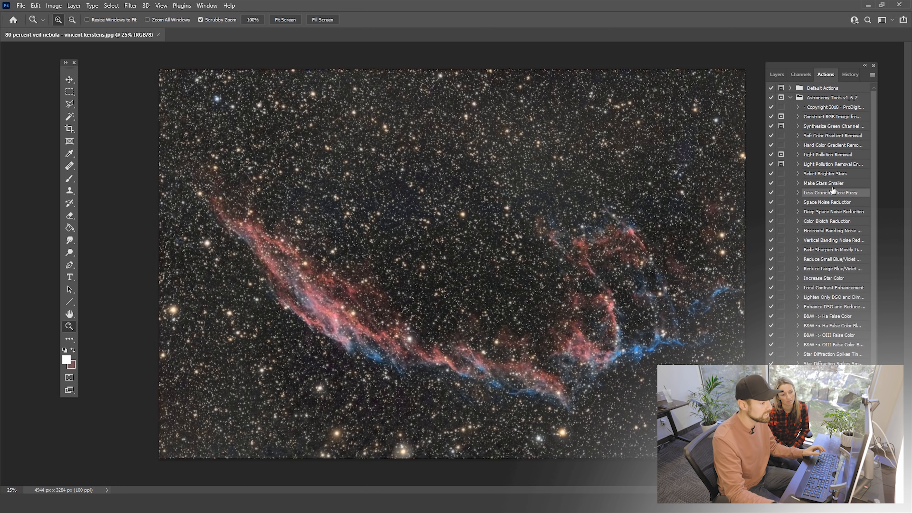
pyautogui.click(841, 175)
pyautogui.click(843, 184)
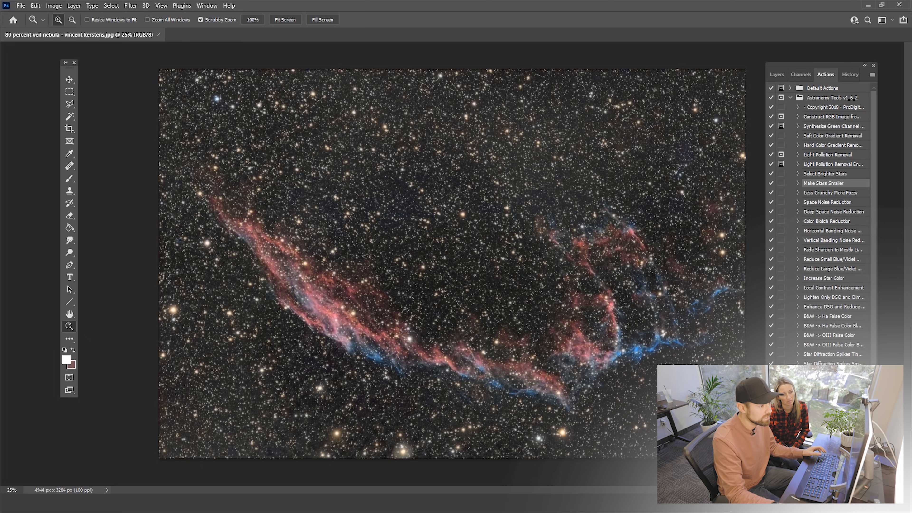
pyautogui.click(833, 440)
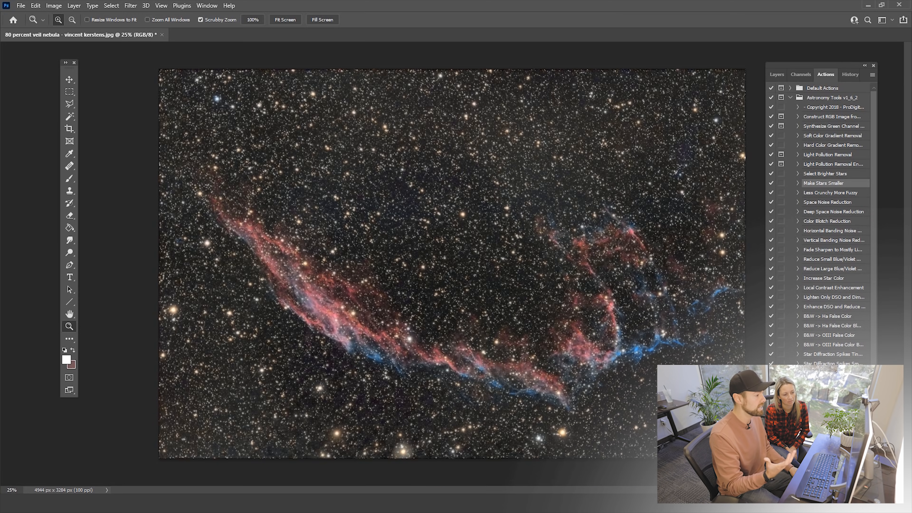
pyautogui.click(832, 440)
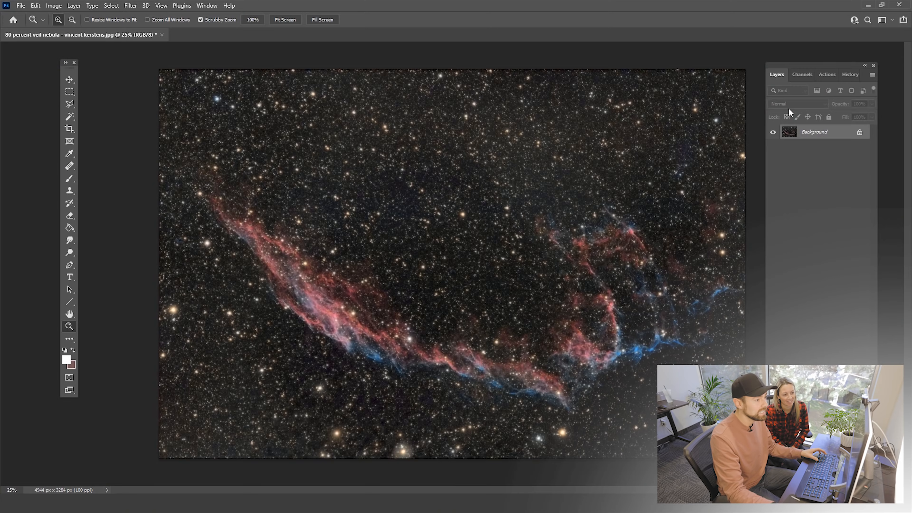
# - Select the entire canvas of the star-reduced veil nebula image and copy it
pyautogui.click(111, 6)
pyautogui.click(109, 14)
pyautogui.click(36, 5)
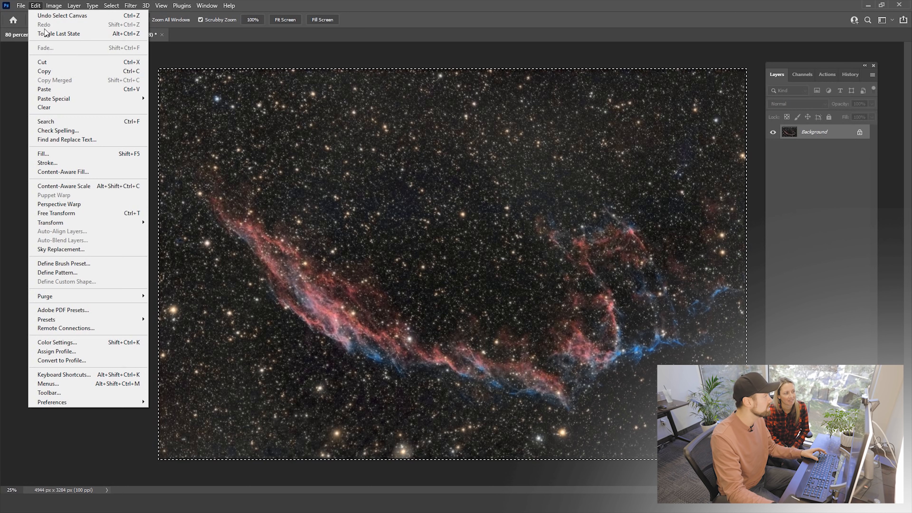
pyautogui.click(65, 71)
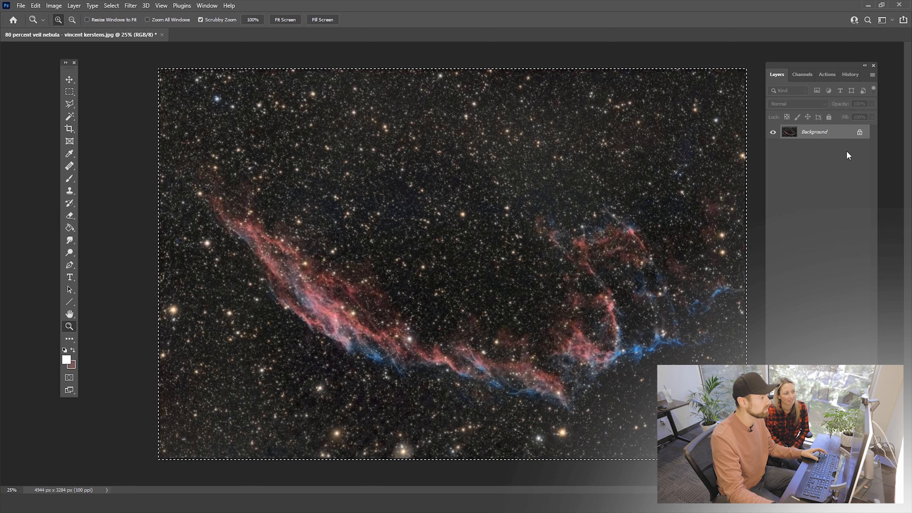
# - Revert the image to its original history snapshot and paste the copied star-reduced version as a new layer
pyautogui.click(849, 74)
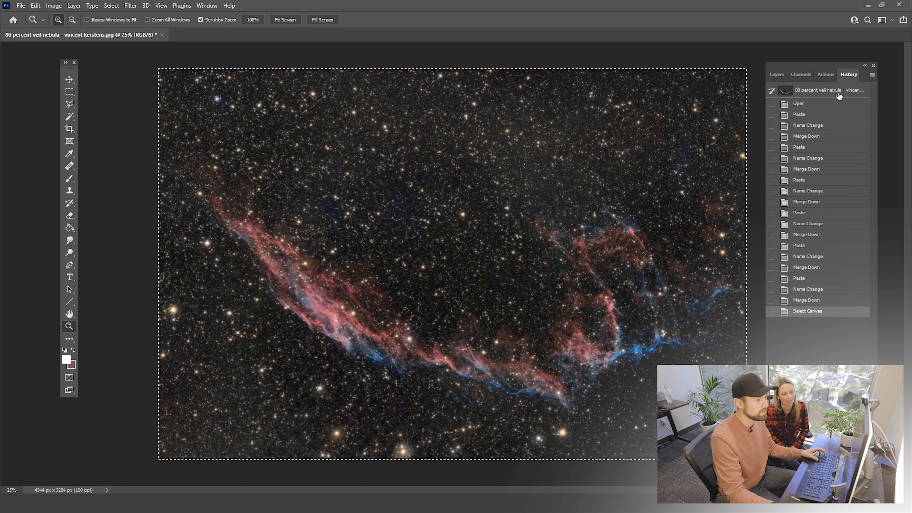
pyautogui.click(838, 91)
pyautogui.click(36, 5)
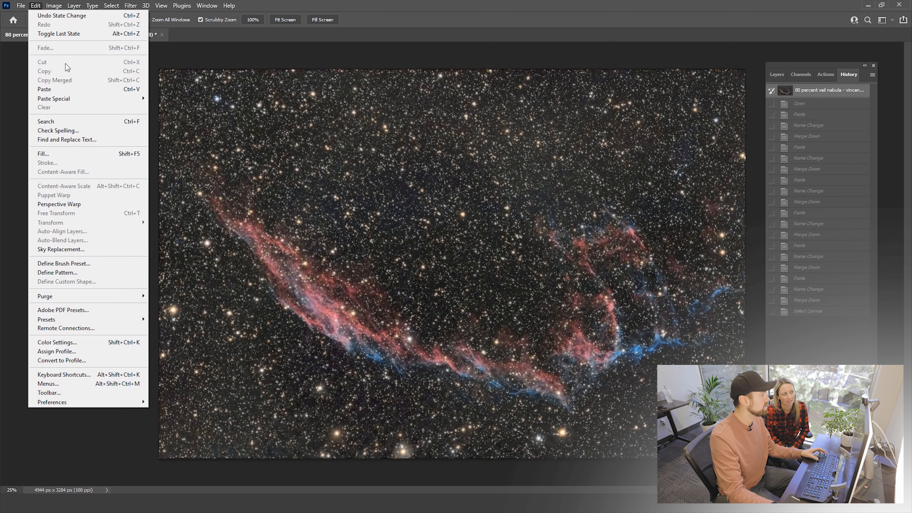
pyautogui.click(67, 89)
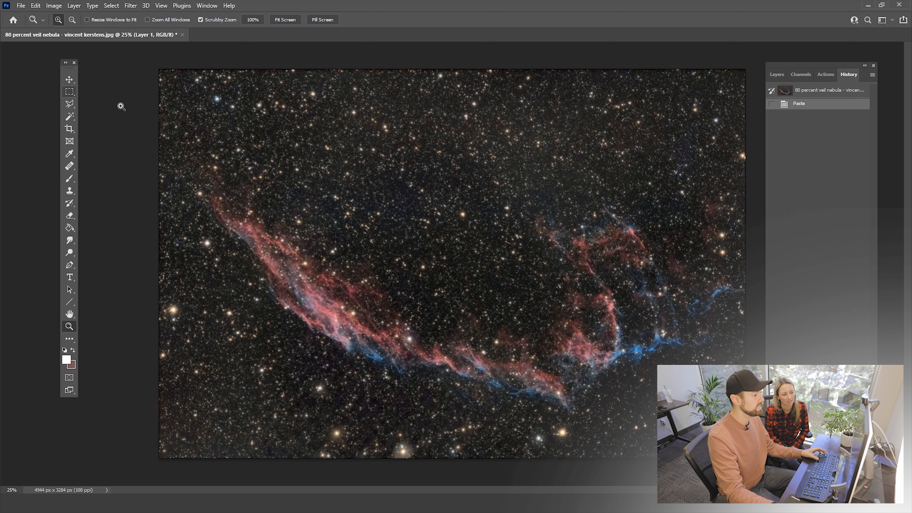
# - Compare the star-reduced layer with the original background by toggling Layer 1's visibility
pyautogui.click(776, 74)
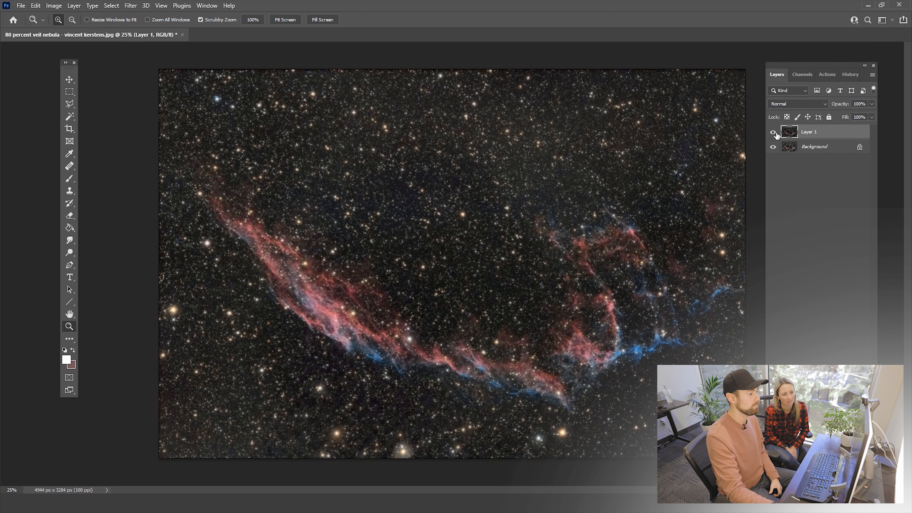
pyautogui.click(775, 133)
pyautogui.click(773, 132)
pyautogui.click(773, 132)
pyautogui.click(773, 132)
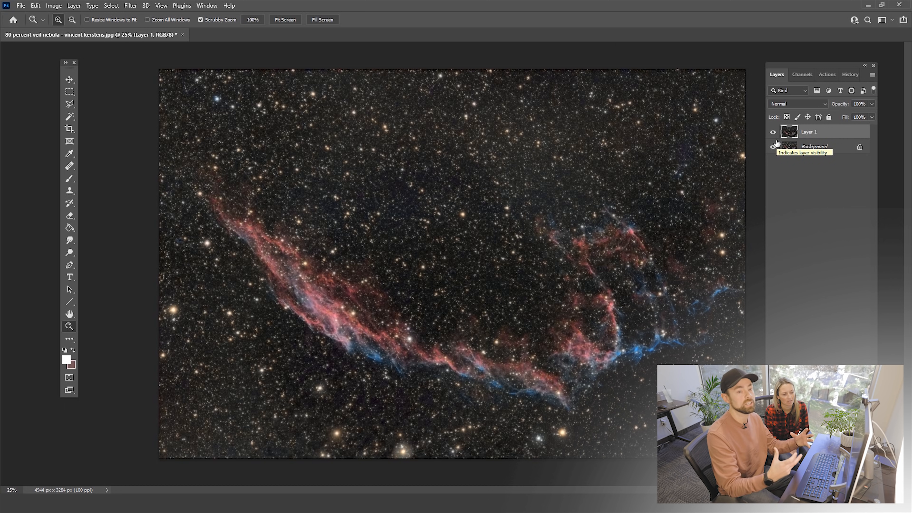
# - Compare star sizes in the nebula's lower filament at 200% zoom with Layer 1 hidden and shown
pyautogui.click(516, 392)
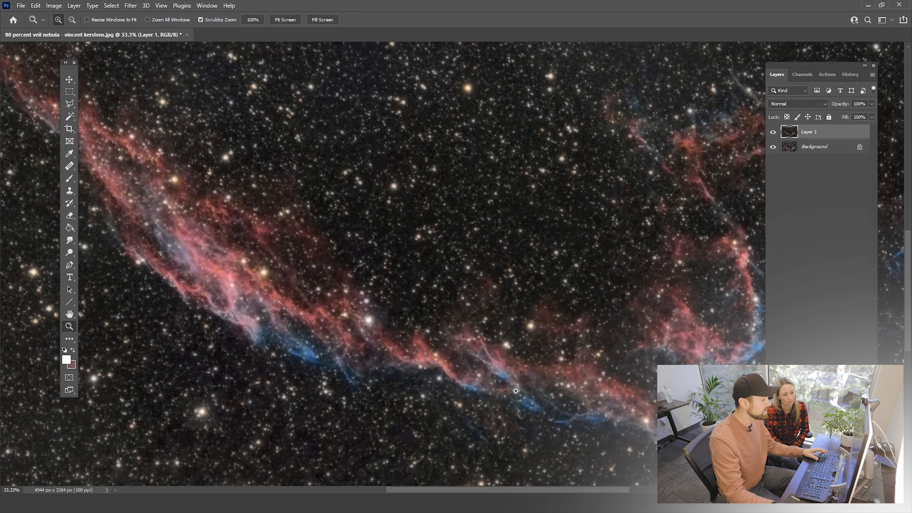
pyautogui.click(516, 391)
pyautogui.click(524, 382)
pyautogui.click(462, 363)
pyautogui.click(505, 330)
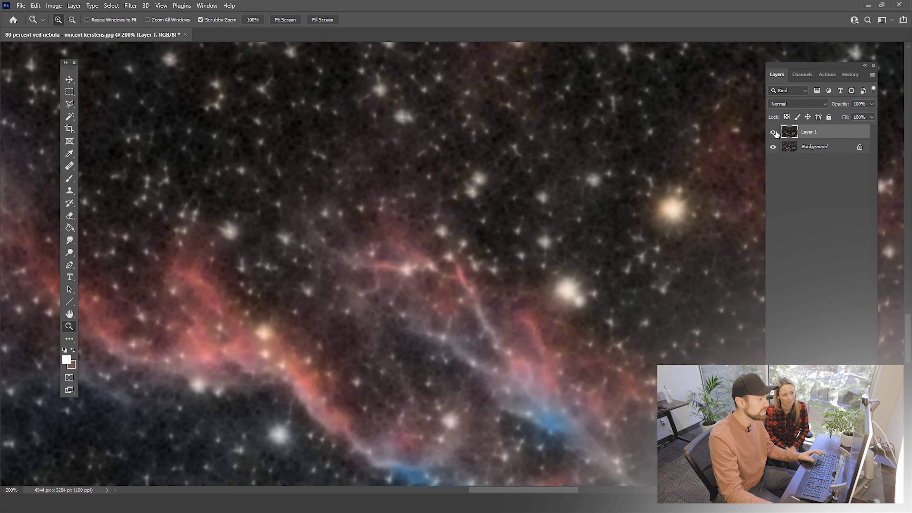
pyautogui.click(773, 132)
pyautogui.moveTo(363, 345); pyautogui.dragTo(426, 272)
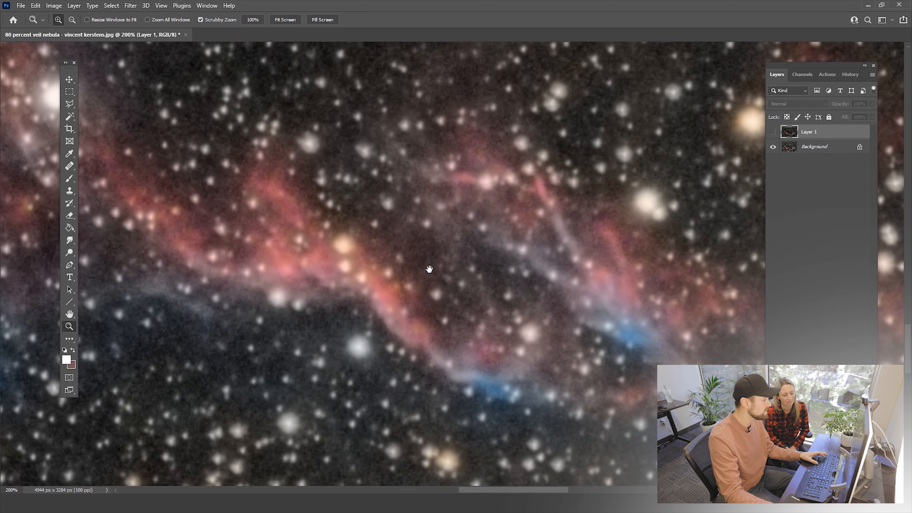
pyautogui.click(773, 132)
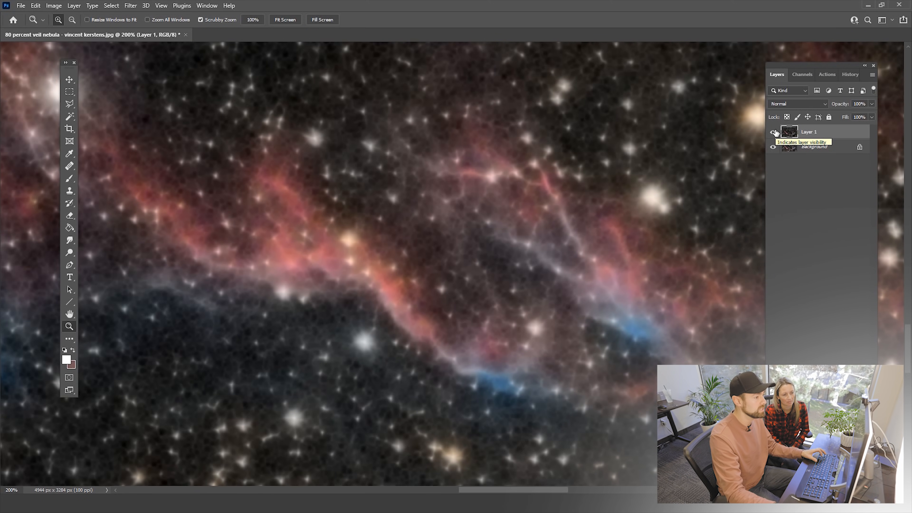
pyautogui.click(773, 133)
pyautogui.click(773, 132)
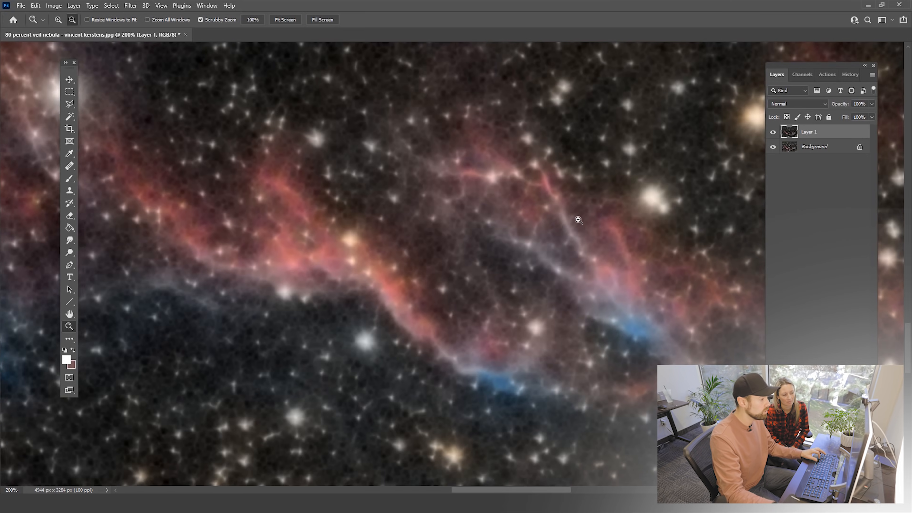
# - Hide Layer 1 and examine the original star field around the nebula at 50% and 33.3% zoom
pyautogui.keyDown('alt'); pyautogui.click(559, 227); pyautogui.keyUp('alt')
pyautogui.keyDown('alt'); pyautogui.click(579, 218); pyautogui.keyUp('alt')
pyautogui.keyDown('alt'); pyautogui.click(581, 218); pyautogui.keyUp('alt')
pyautogui.click(773, 133)
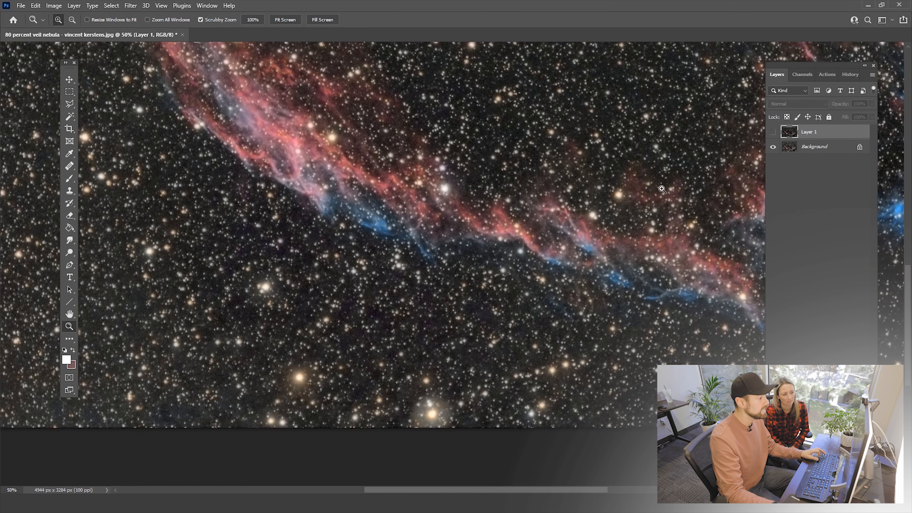
pyautogui.moveTo(607, 194); pyautogui.dragTo(542, 270)
pyautogui.keyDown('alt'); pyautogui.click(576, 268); pyautogui.keyUp('alt')
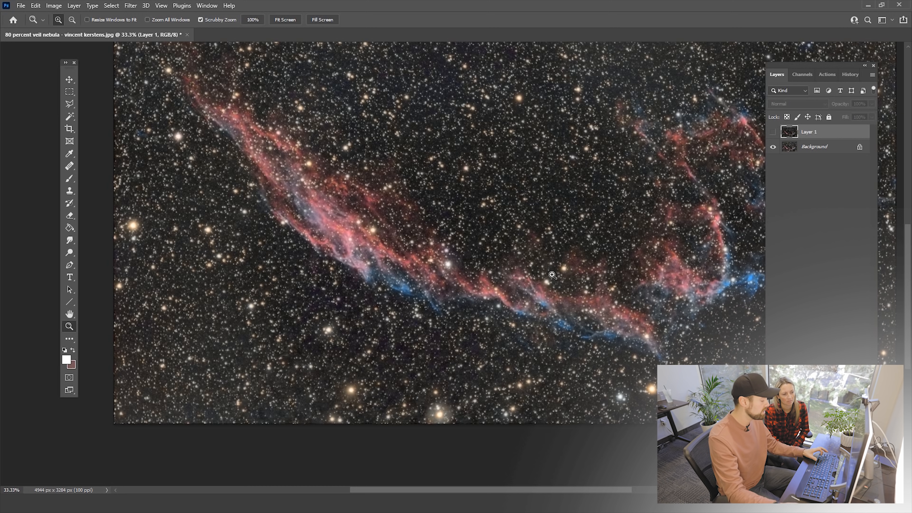
pyautogui.moveTo(550, 256); pyautogui.dragTo(525, 272)
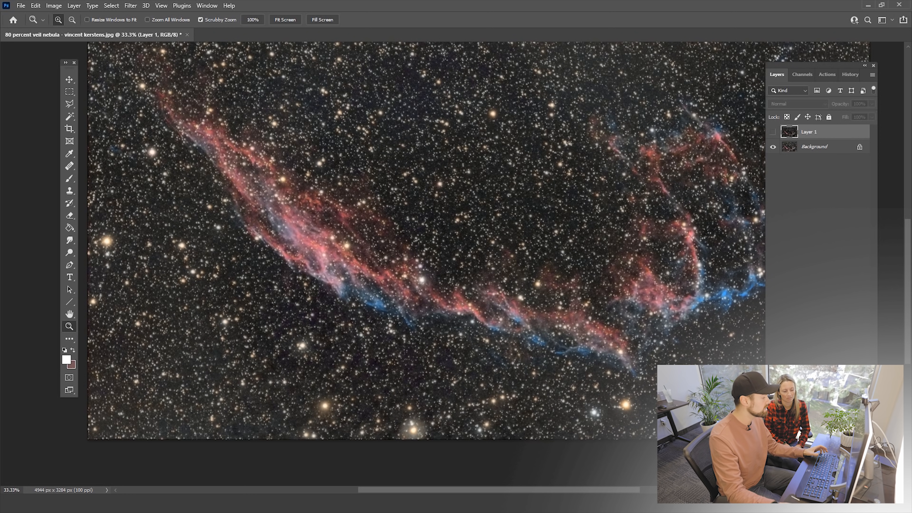
# - Switch to PixInsight, open the 80 percent veil nebula image, and reposition its window in the workspace
pyautogui.click(153, 503)
pyautogui.click(17, 17)
pyautogui.click(32, 32)
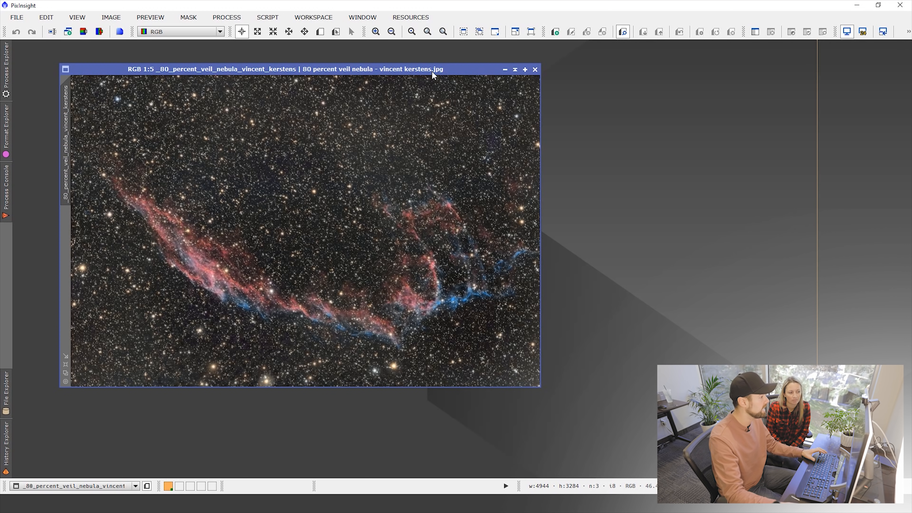
pyautogui.moveTo(432, 70); pyautogui.dragTo(445, 74)
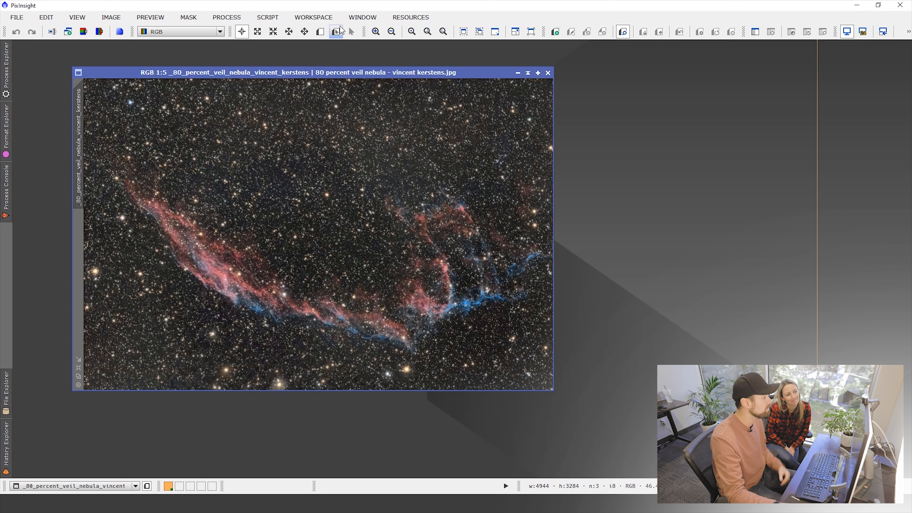
# - Open the StarNet process and place its dialog beside the veil nebula image
pyautogui.click(238, 21)
pyautogui.moveTo(373, 20)
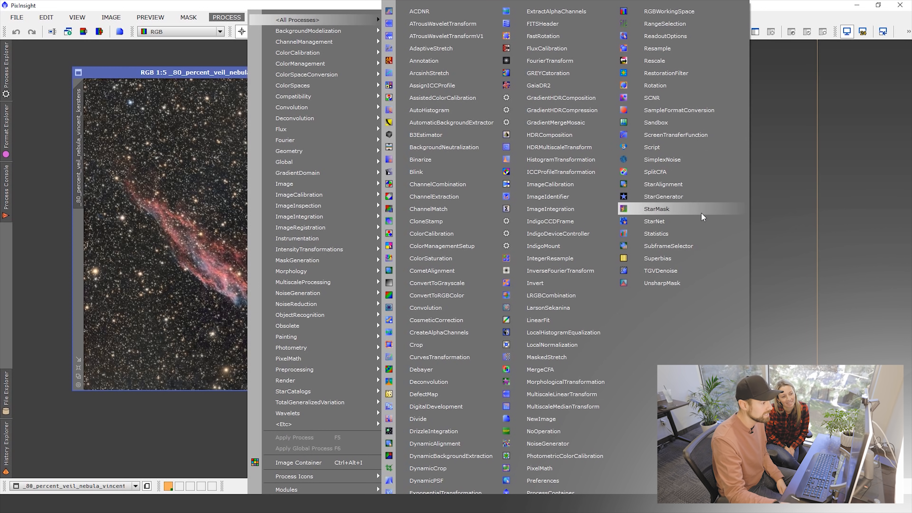
pyautogui.click(705, 225)
pyautogui.moveTo(789, 170); pyautogui.dragTo(675, 146)
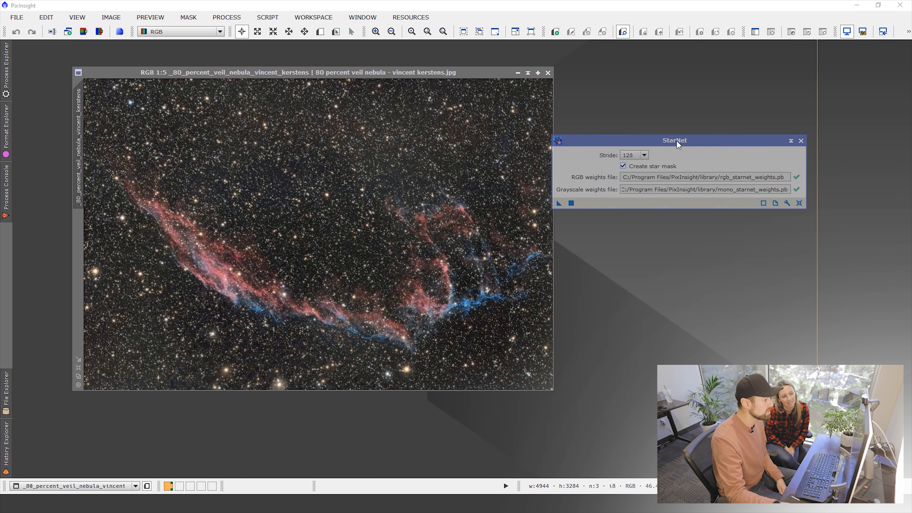
# - Run StarNet on the veil nebula image with a stride of 128 and star mask creation enabled
pyautogui.click(571, 203)
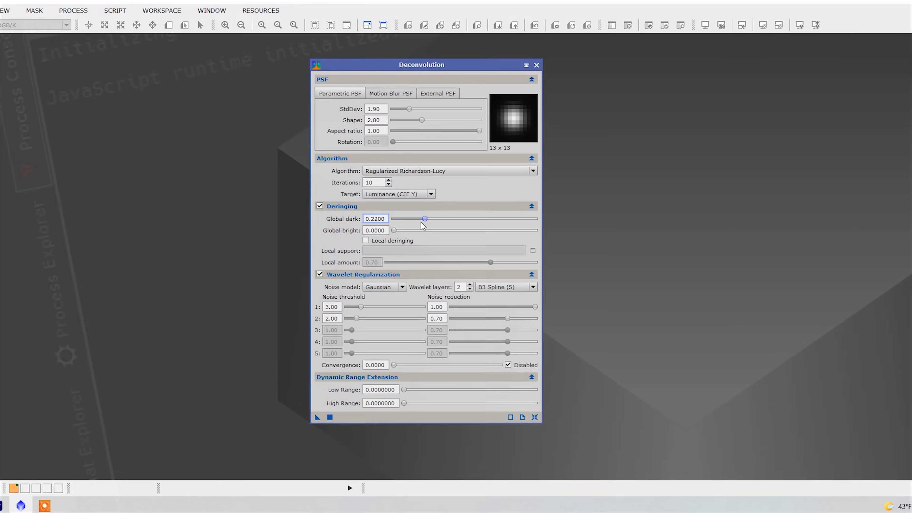
# - Try a first-layer noise threshold of 5.40 in the Deconvolution process and reset its settings
pyautogui.moveTo(368, 304); pyautogui.dragTo(381, 305)
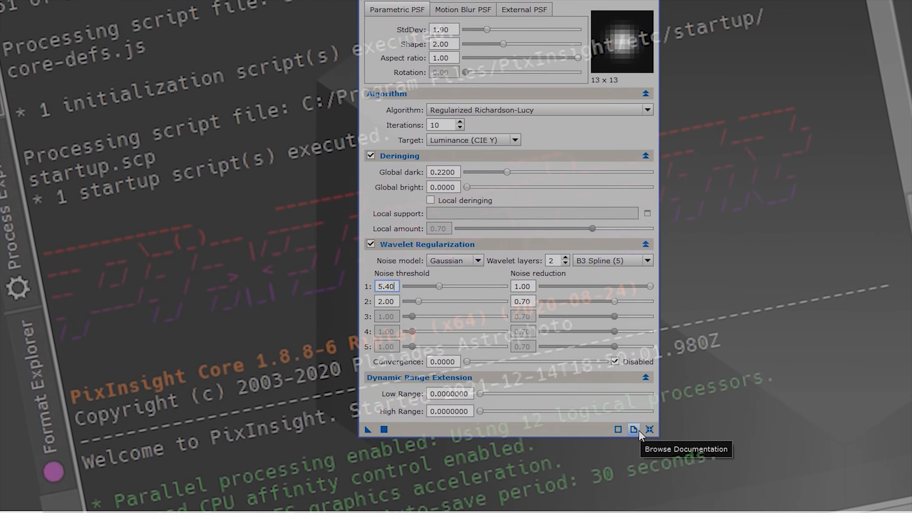
pyautogui.click(652, 432)
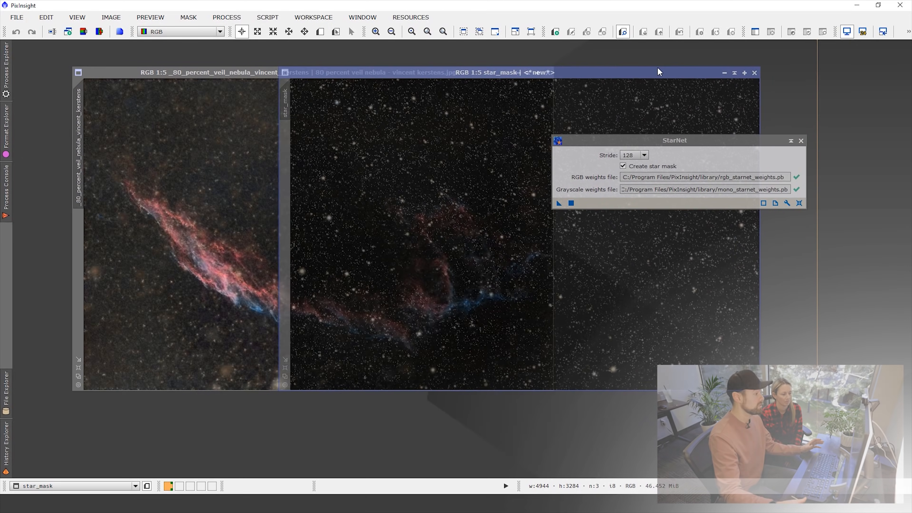
# - Arrange the starless nebula image, the star_mask image and the StarNet dialog in the workspace
pyautogui.click(256, 73)
pyautogui.moveTo(313, 73); pyautogui.dragTo(283, 73)
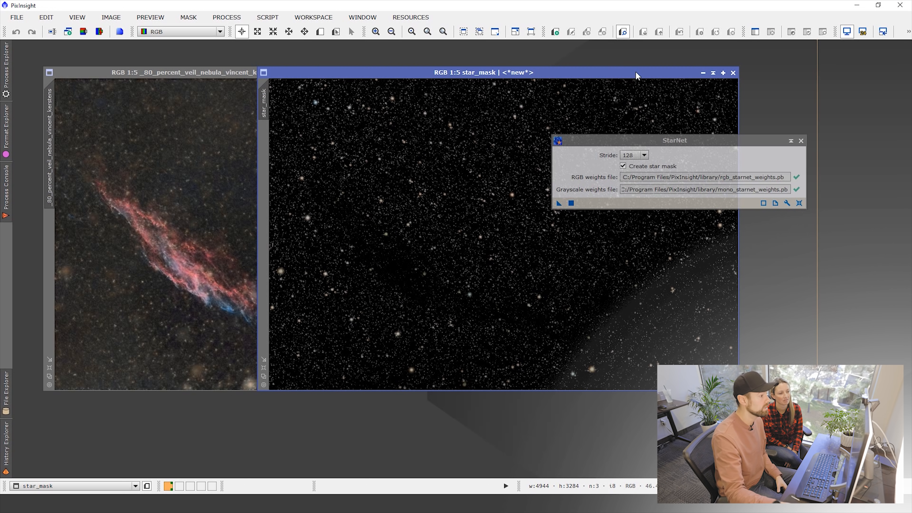
pyautogui.moveTo(415, 72); pyautogui.dragTo(432, 72)
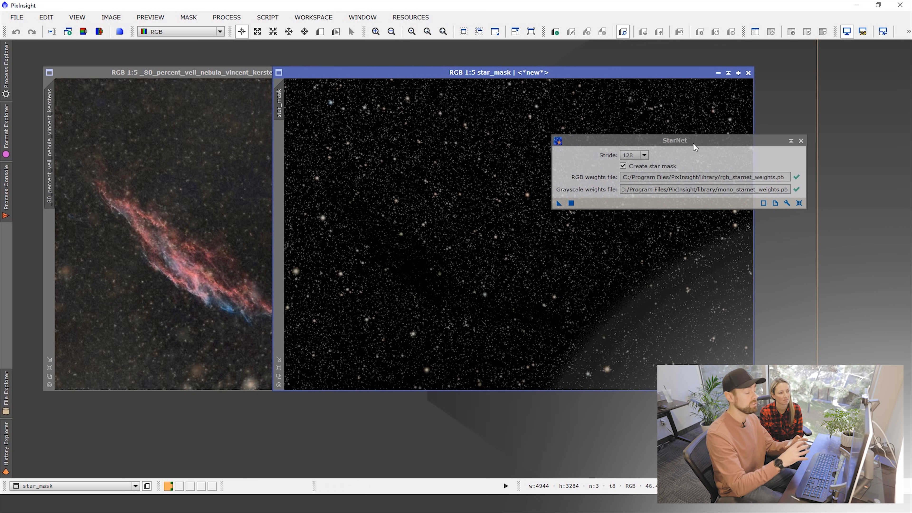
pyautogui.moveTo(692, 145); pyautogui.dragTo(745, 147)
pyautogui.moveTo(547, 70); pyautogui.dragTo(460, 75)
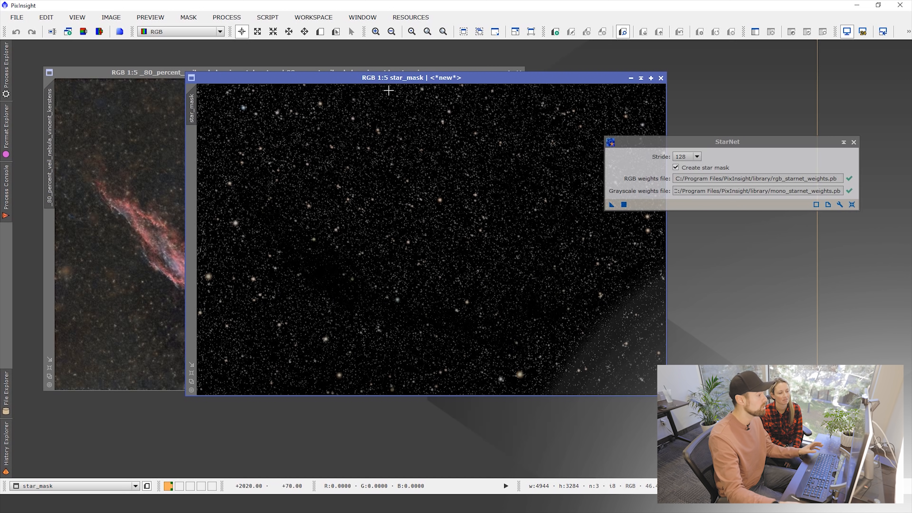
# - Apply MorphologicalTransformation to the star_mask image using the Erosion (Minimum) operator with an amount of 0.29
pyautogui.click(227, 17)
pyautogui.moveTo(324, 20)
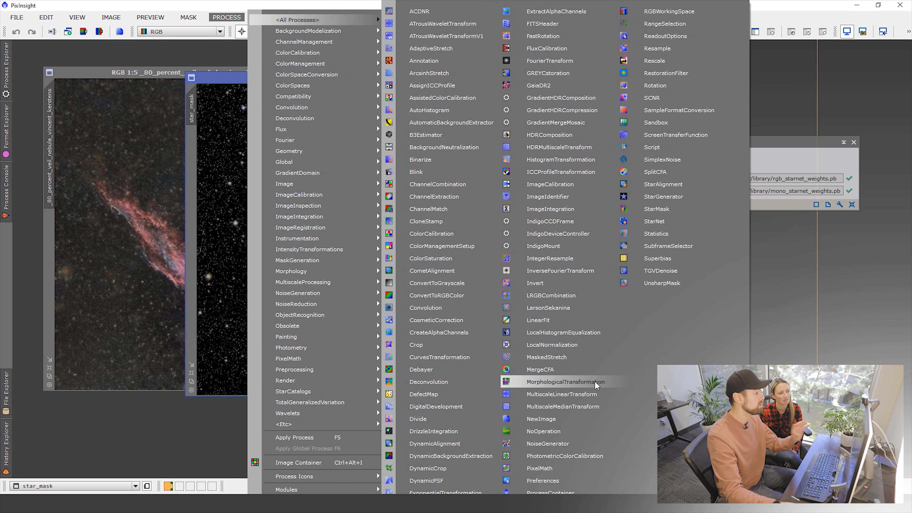
pyautogui.click(565, 382)
pyautogui.moveTo(797, 158); pyautogui.dragTo(505, 122)
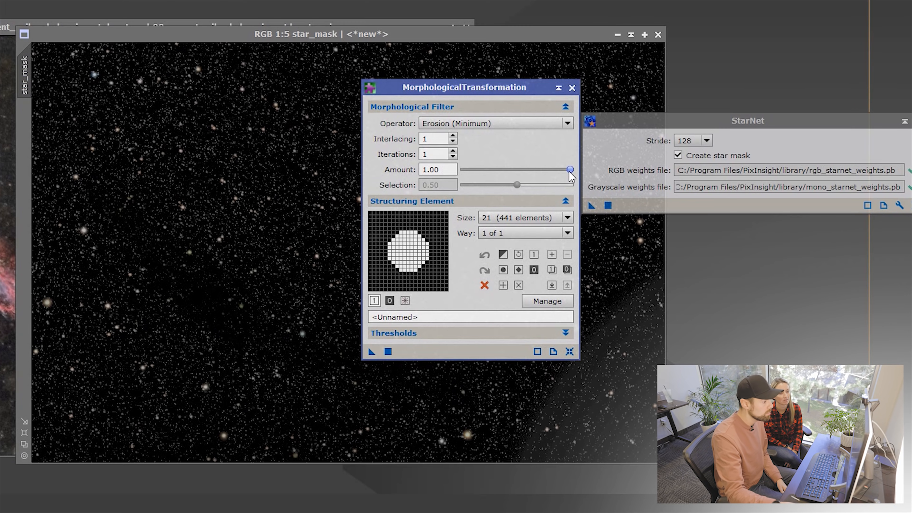
pyautogui.moveTo(597, 177); pyautogui.dragTo(557, 181)
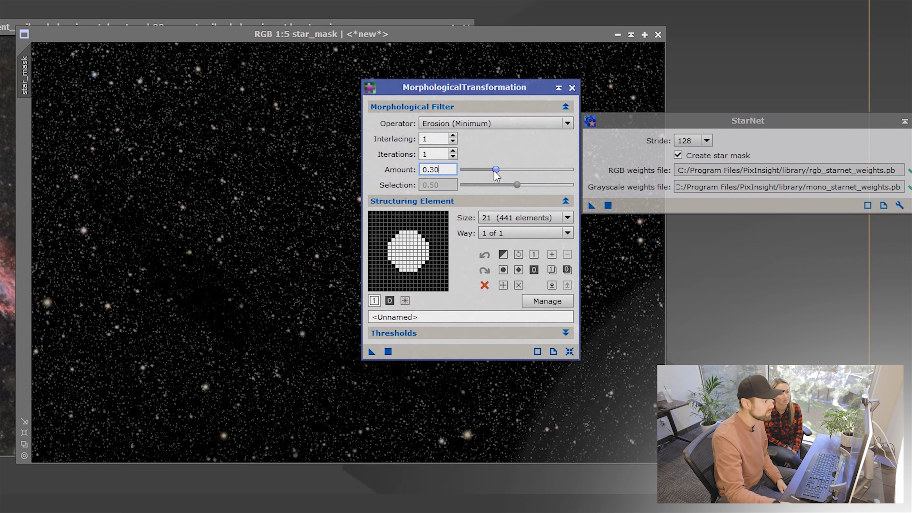
pyautogui.click(388, 351)
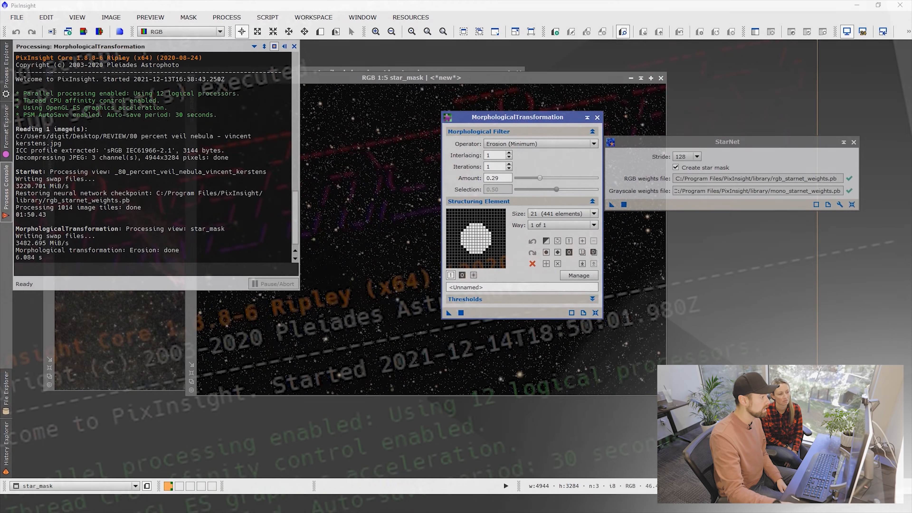
pyautogui.moveTo(534, 122); pyautogui.dragTo(680, 117)
pyautogui.click(452, 94)
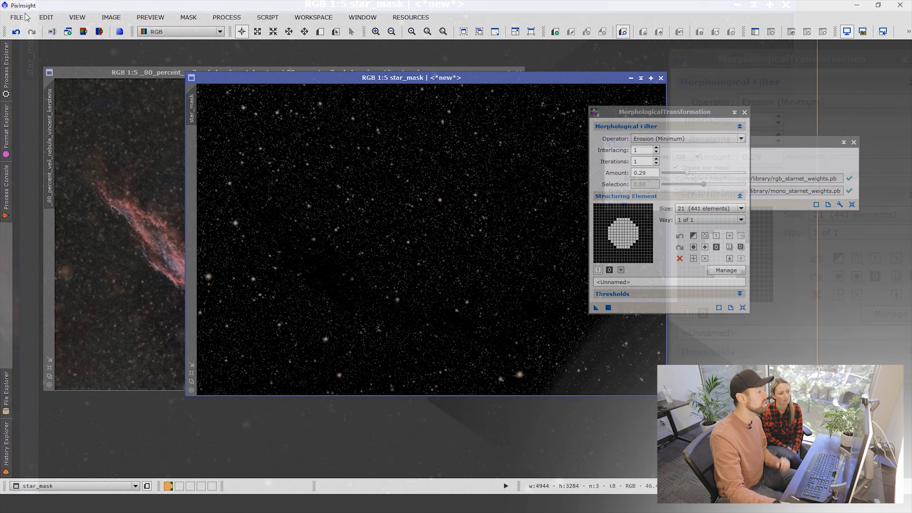
# - Save the reduced star mask as the TIFF file star_mask in the REVIEW folder, using 8-bit unsigned integer format without compression
pyautogui.click(17, 17)
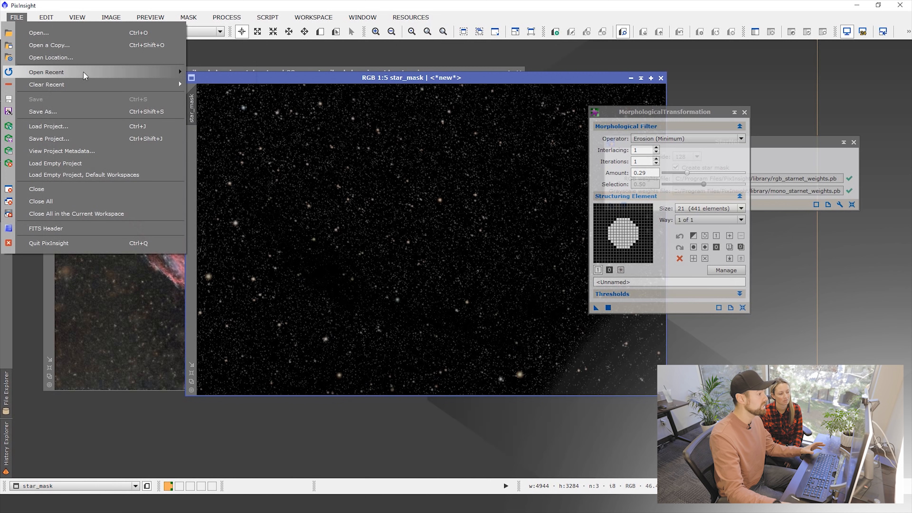
pyautogui.click(90, 108)
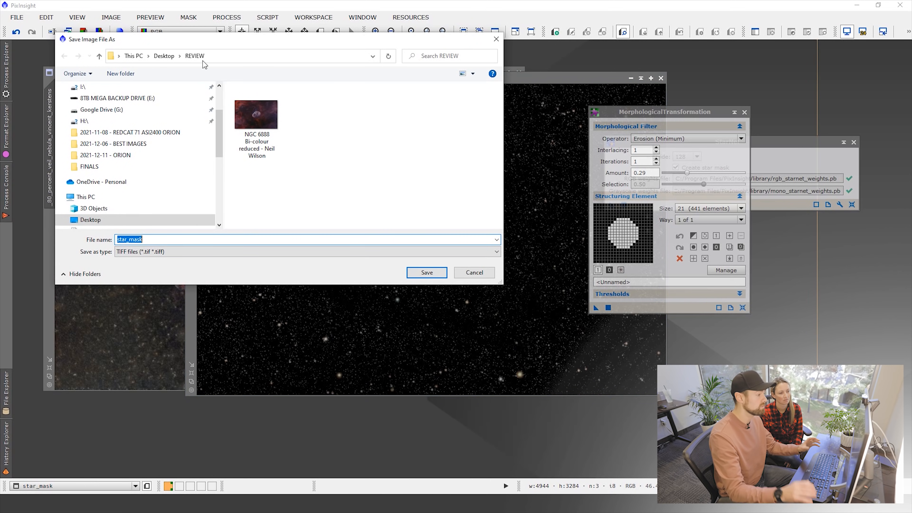
pyautogui.click(427, 272)
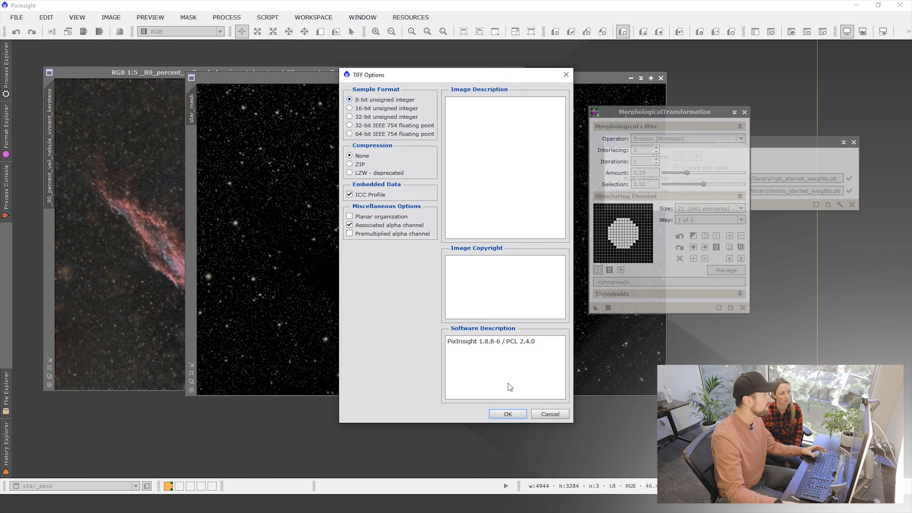
pyautogui.click(510, 414)
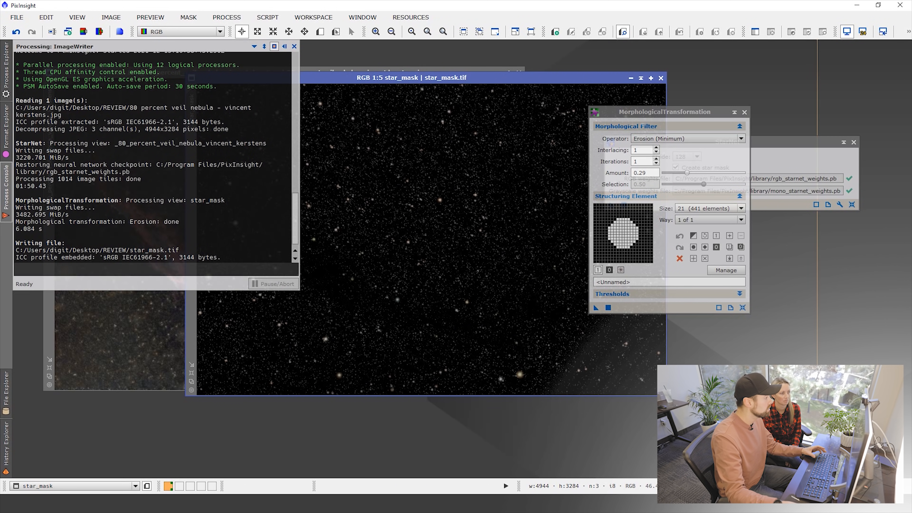
# - Save the starless veil nebula image as a JPEG copy at quality 100, appending "-starless" to its file name
pyautogui.click(93, 73)
pyautogui.click(17, 17)
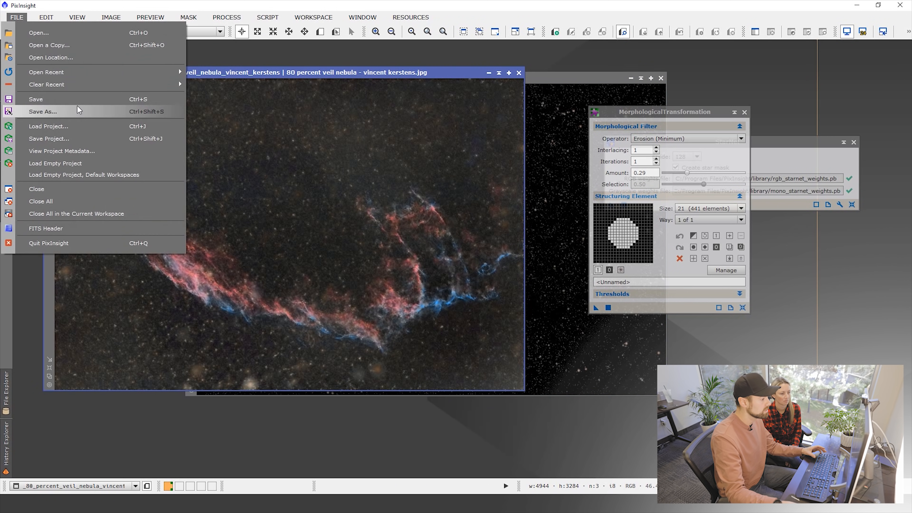
pyautogui.click(77, 108)
pyautogui.click(242, 239)
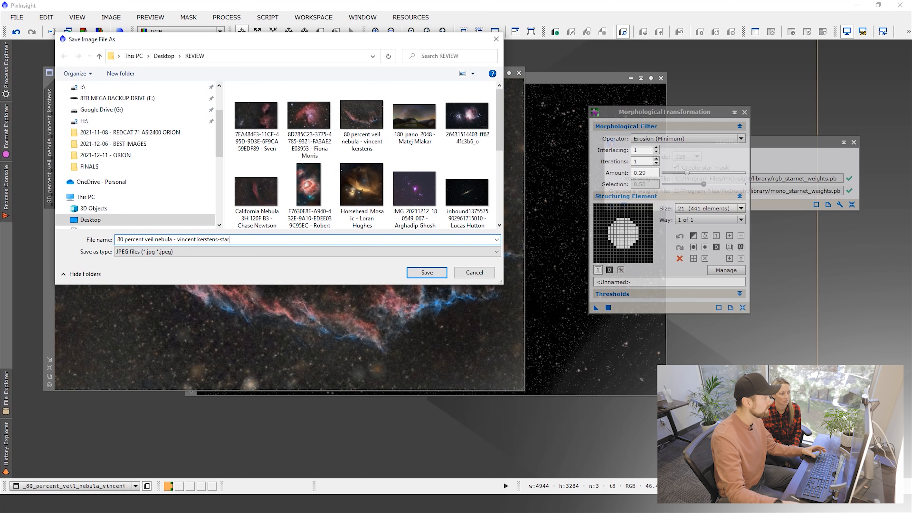
pyautogui.write('-starless')
pyautogui.press('Return')
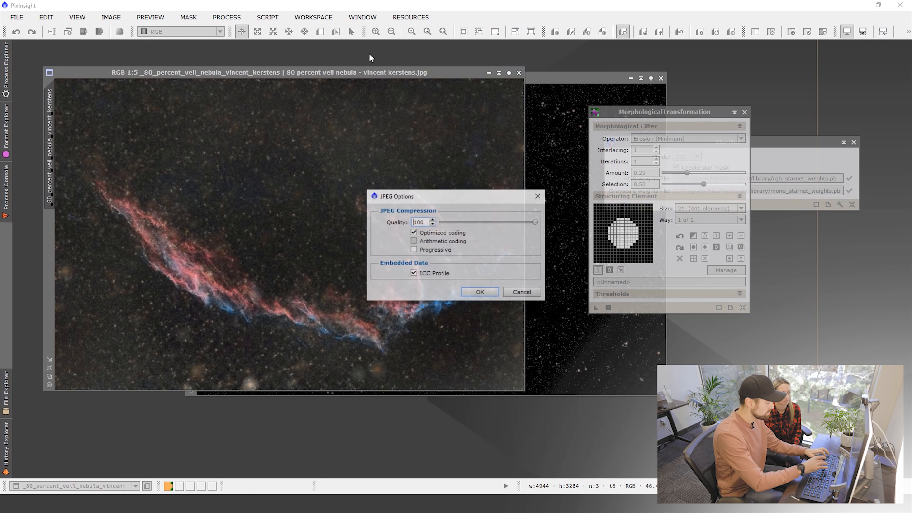
pyautogui.click(484, 293)
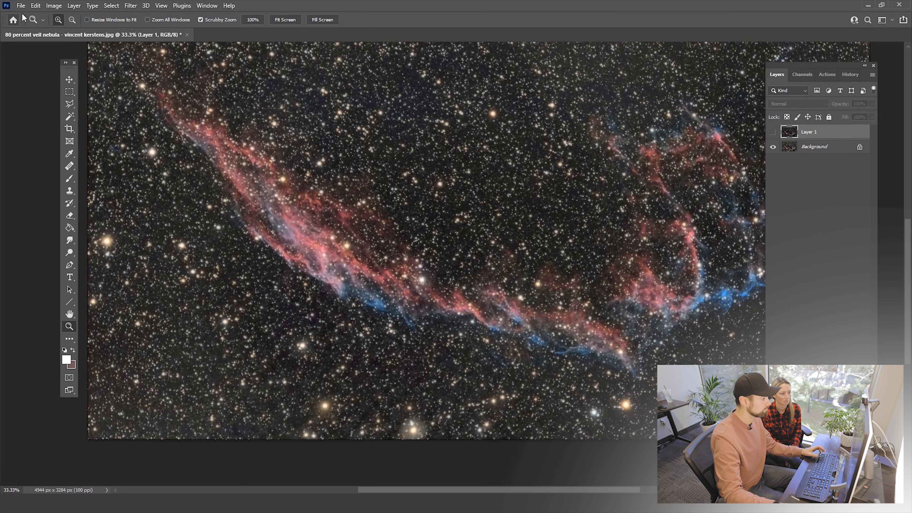
# - Switch to Photoshop and open the starless veil nebula JPEG from the REVIEW folder on the Desktop
pyautogui.click(21, 5)
pyautogui.click(28, 27)
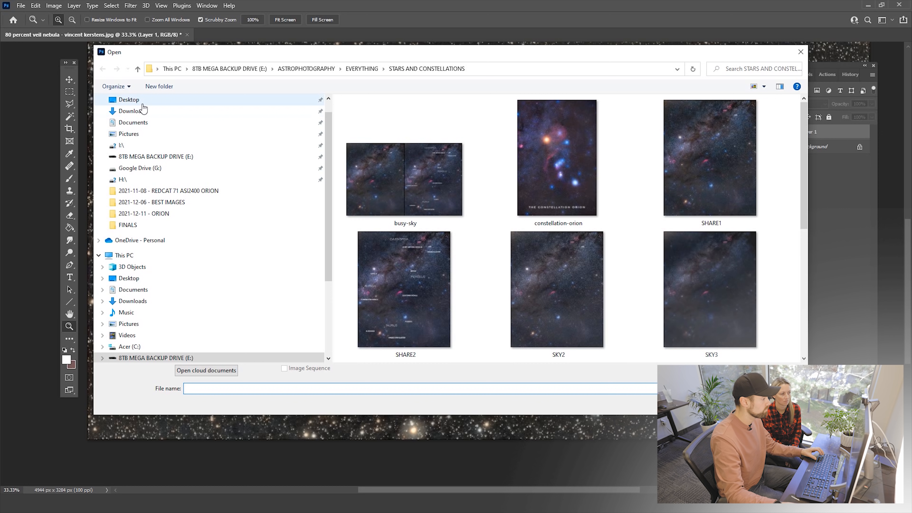
pyautogui.click(128, 99)
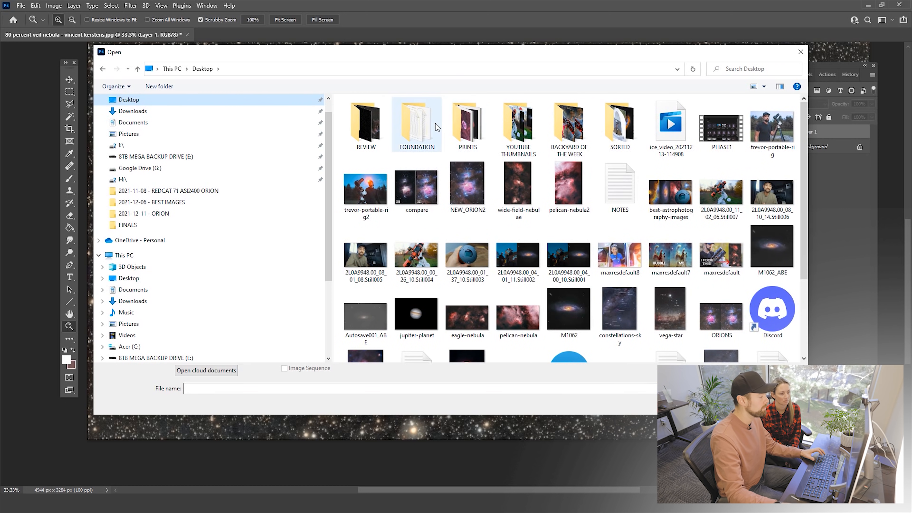
pyautogui.click(371, 128)
pyautogui.doubleClick(371, 128)
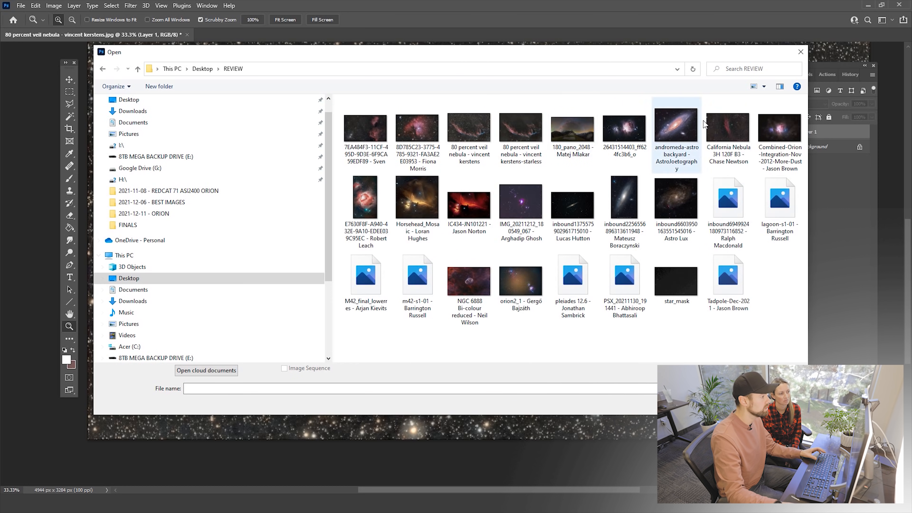
pyautogui.click(540, 144)
pyautogui.press('Return')
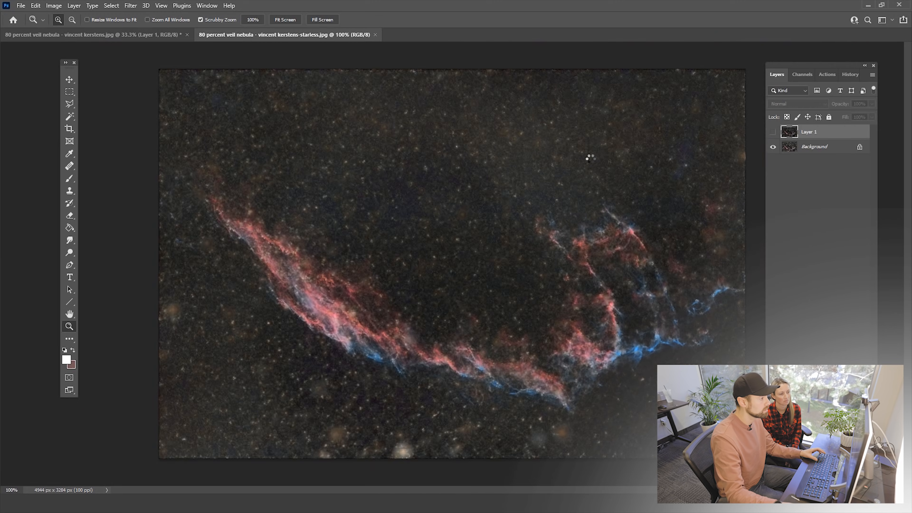
# - Copy the entire starless image into the original veil nebula document as a new layer, and close the starless file
pyautogui.click(119, 10)
pyautogui.click(116, 14)
pyautogui.click(36, 6)
pyautogui.click(71, 71)
pyautogui.click(147, 36)
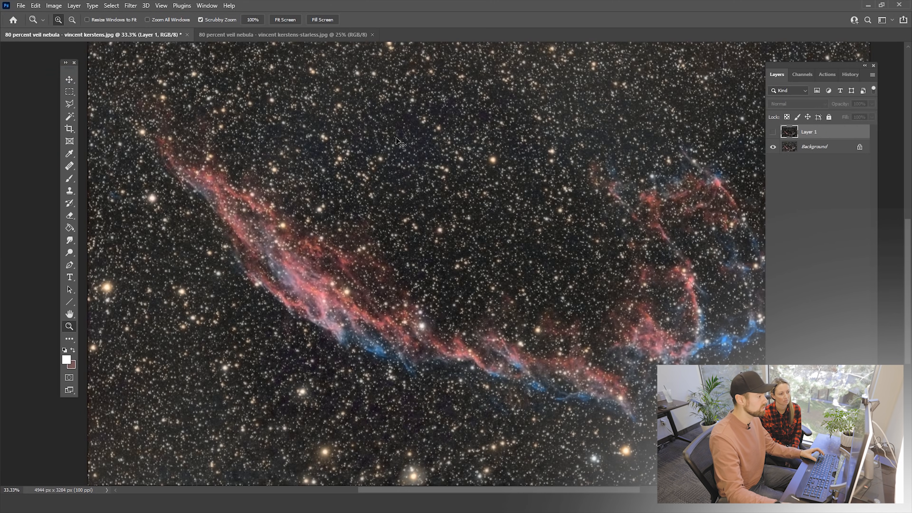
pyautogui.hotkey('ctrl', 'v')
pyautogui.click(369, 35)
pyautogui.click(372, 34)
# - Open the star_mask TIFF from the REVIEW folder
pyautogui.click(21, 5)
pyautogui.click(40, 23)
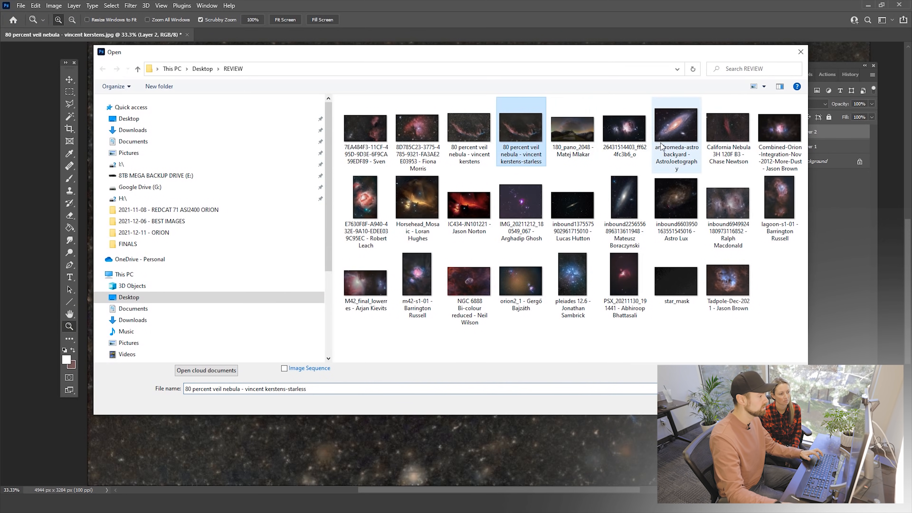
pyautogui.click(663, 281)
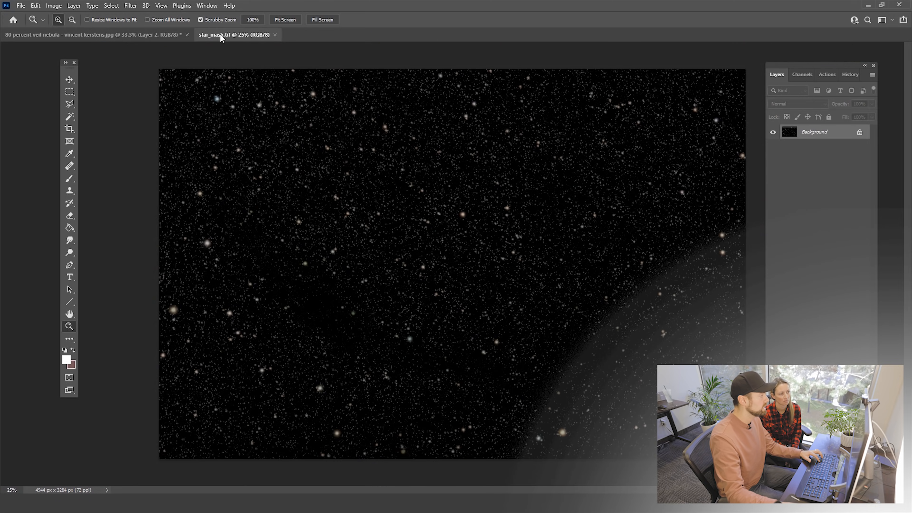
# - Copy the entire star mask image into the veil nebula document as a new layer above the starless layer
pyautogui.click(111, 5)
pyautogui.click(115, 15)
pyautogui.click(35, 5)
pyautogui.click(44, 71)
pyautogui.click(94, 35)
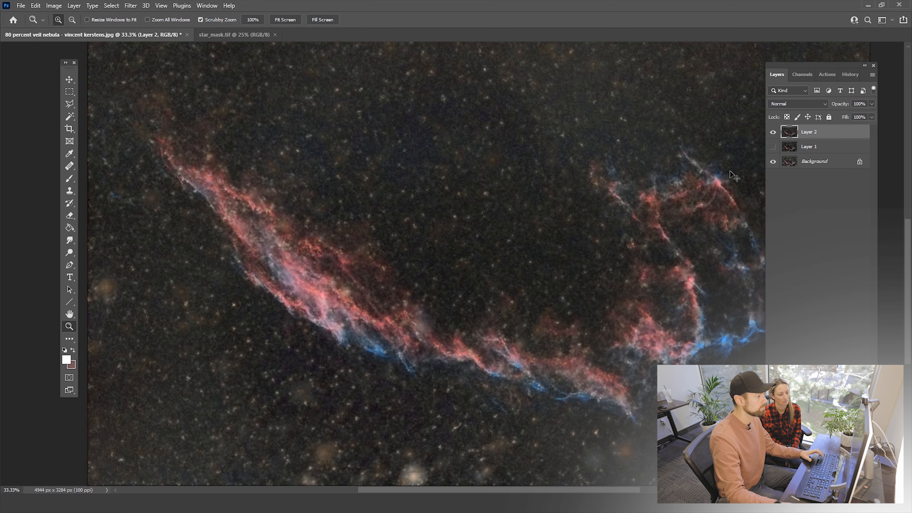
pyautogui.hotkey('ctrl', 'v')
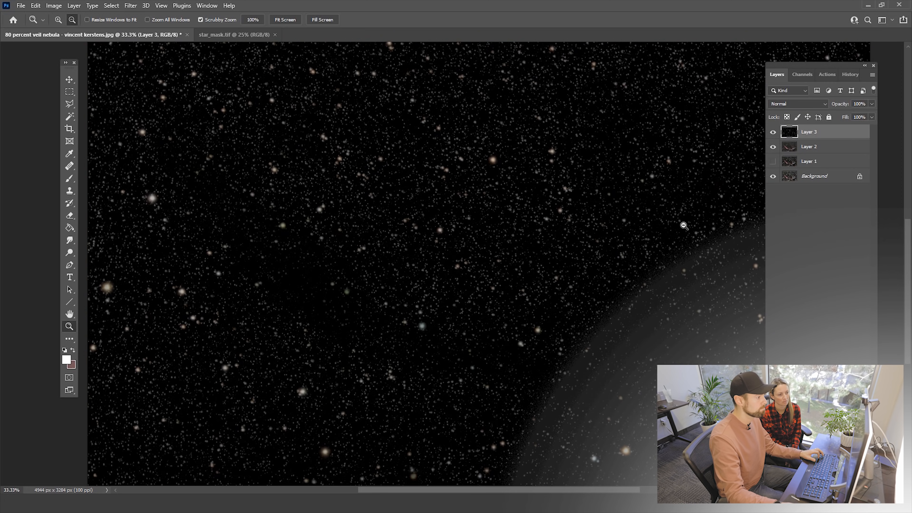
# - Set the blend mode of the star mask layer, Layer 3, to Screen
pyautogui.hotkey('ctrl', '-')
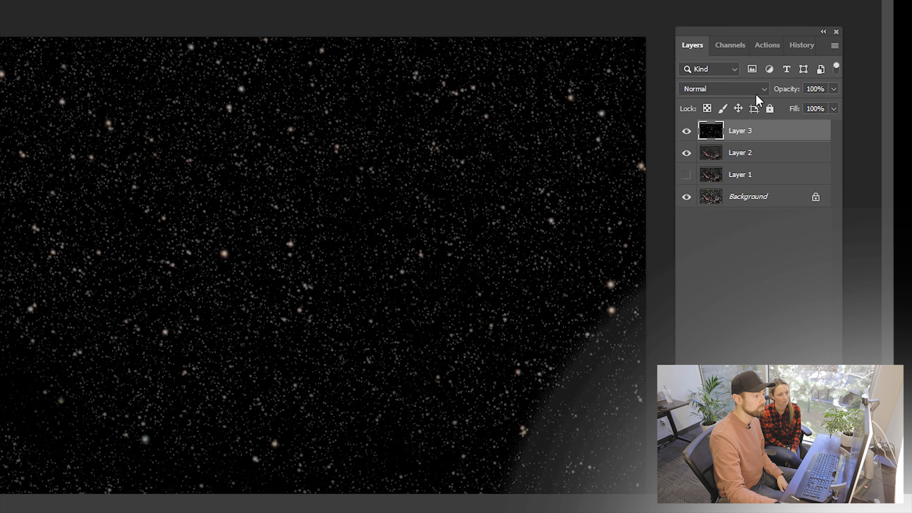
pyautogui.click(757, 90)
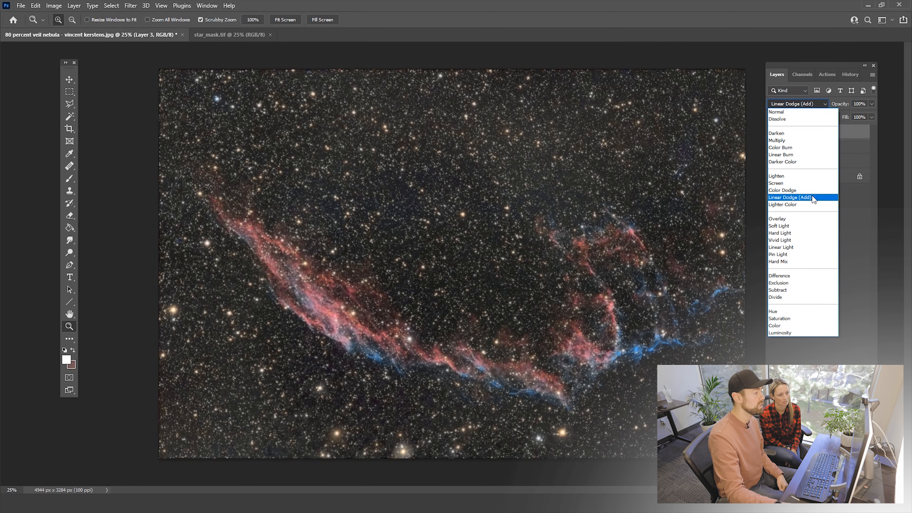
pyautogui.click(803, 183)
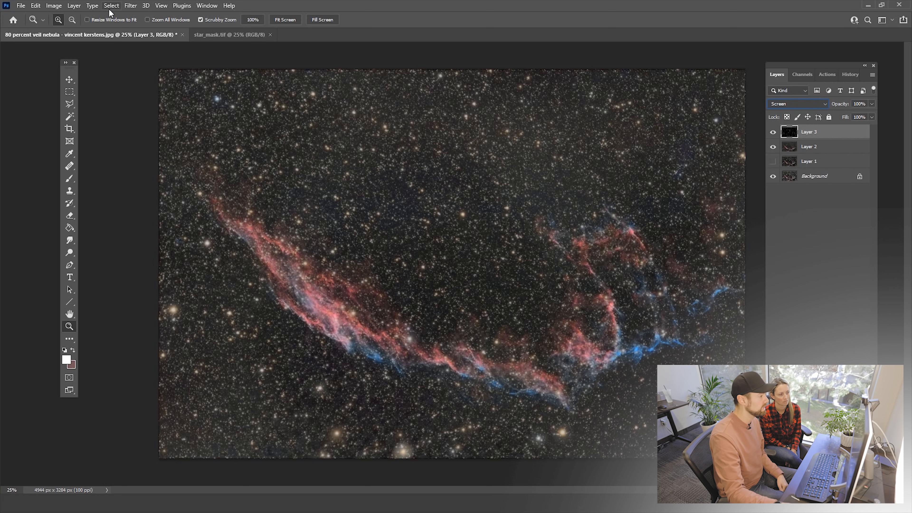
# - Brighten the stars on Layer 3 with a Levels adjustment, setting the white input level to 185
pyautogui.click(54, 6)
pyautogui.hotkey('ctrl', 'l')
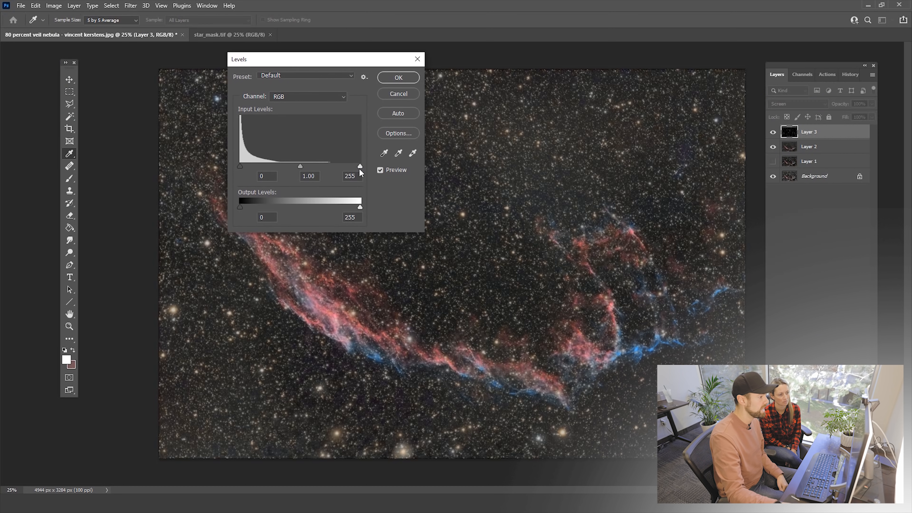
pyautogui.moveTo(333, 167); pyautogui.dragTo(326, 167)
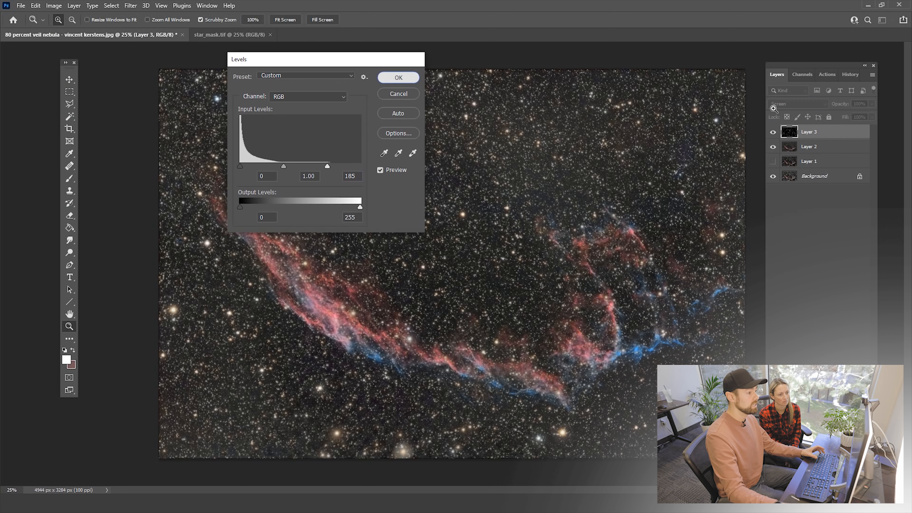
pyautogui.click(398, 77)
# - Compare the original veil nebula Background with starless Layer 2 and star mask Layer 3 by switching layer visibility
pyautogui.click(815, 176)
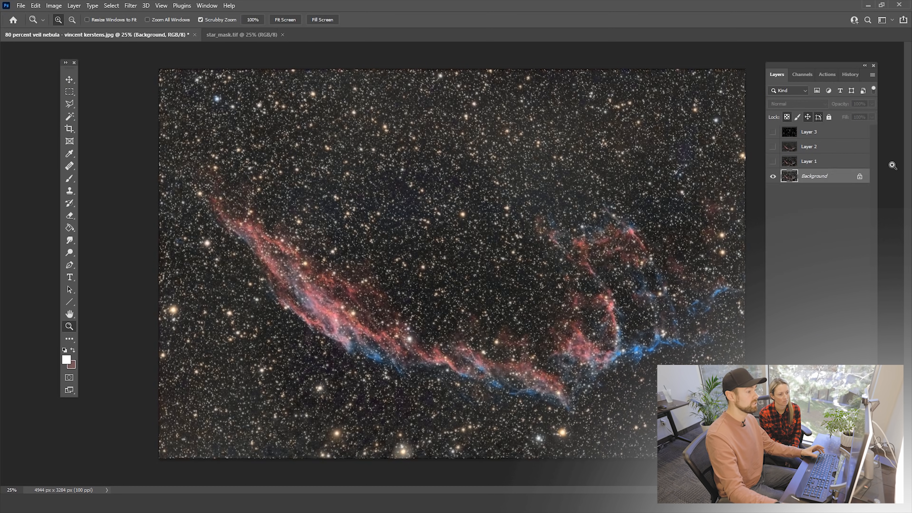
pyautogui.click(808, 149)
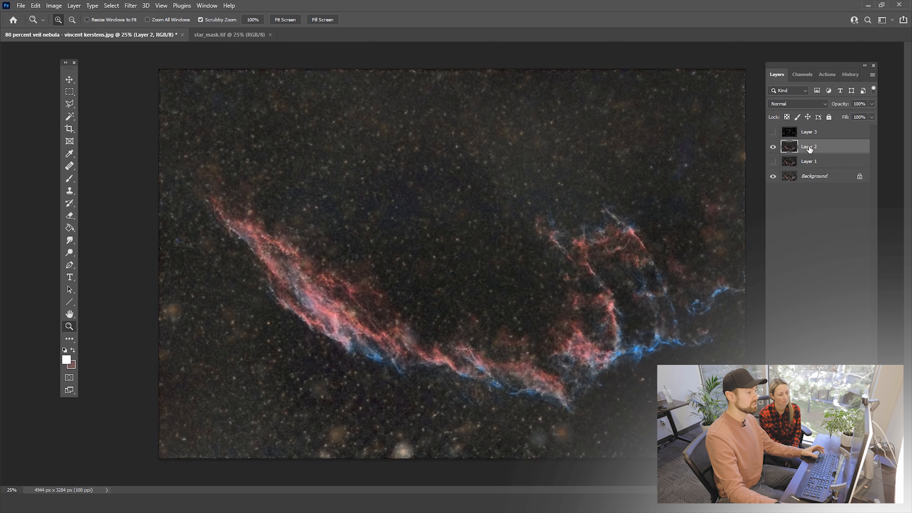
pyautogui.click(772, 132)
pyautogui.click(780, 133)
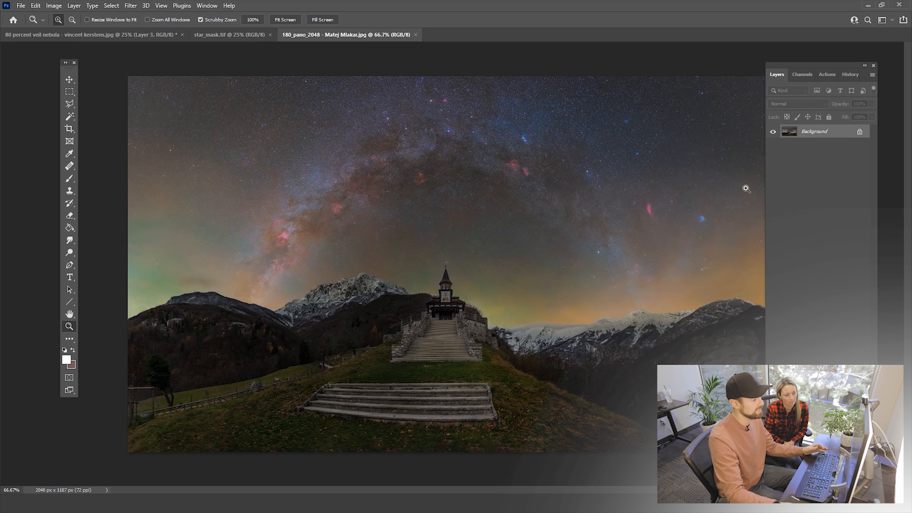
# - Examine the Milky Way panorama up close, inspecting the chapel, the snowy mountains and the sky glow along the horizon
pyautogui.moveTo(822, 65); pyautogui.dragTo(836, 63)
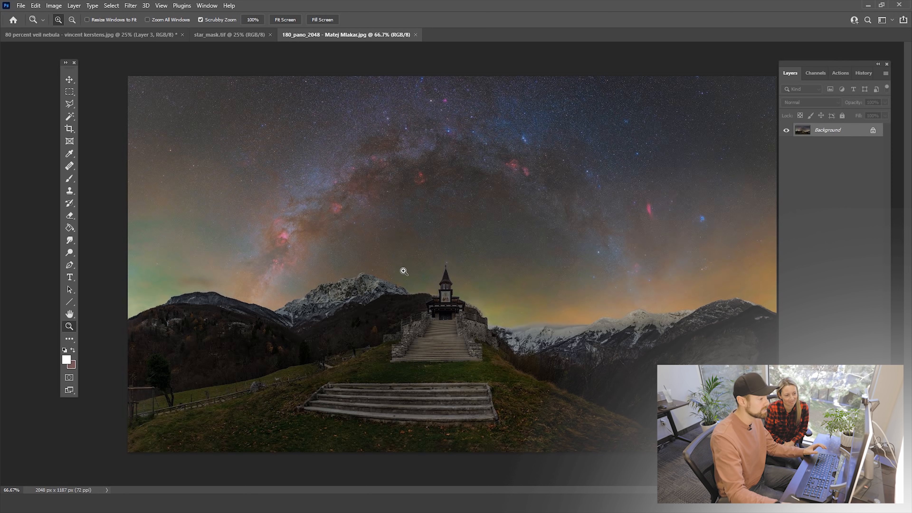
pyautogui.click(390, 292)
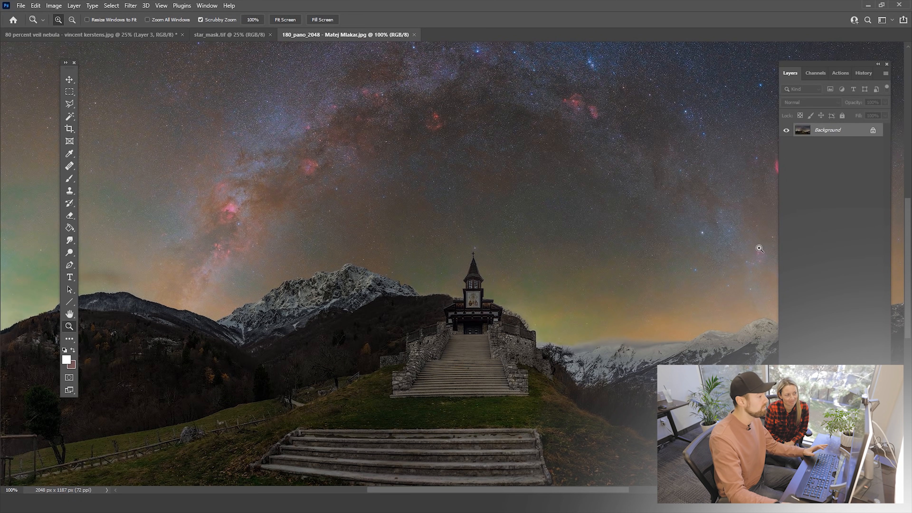
pyautogui.moveTo(684, 311); pyautogui.dragTo(668, 259)
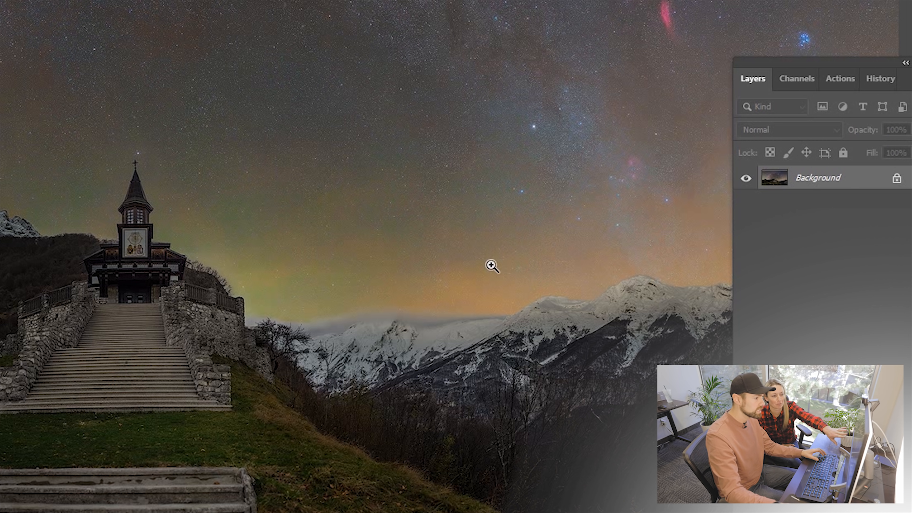
pyautogui.moveTo(147, 205); pyautogui.dragTo(288, 221)
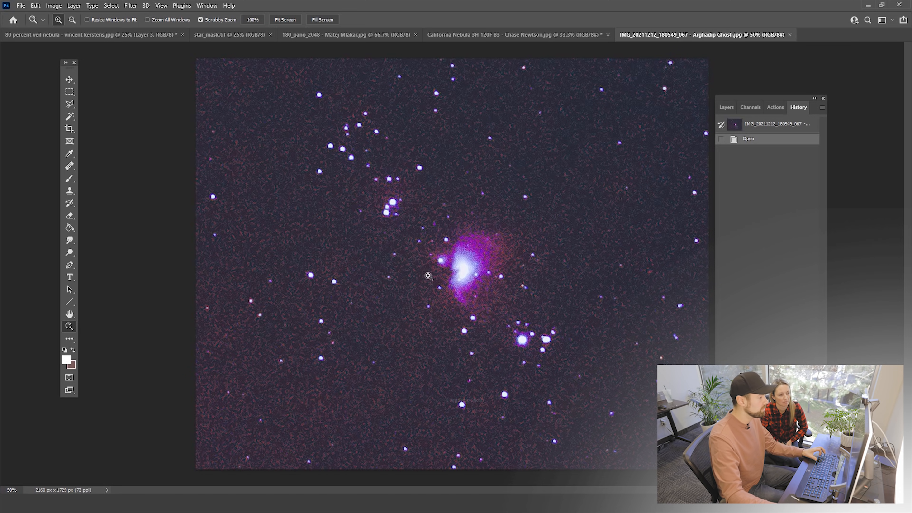
# - Neutralize the color cast of the Orion Nebula image with a Levels adjustment, sampling the dark sky background as the gray point
pyautogui.hotkey('ctrl', '-')
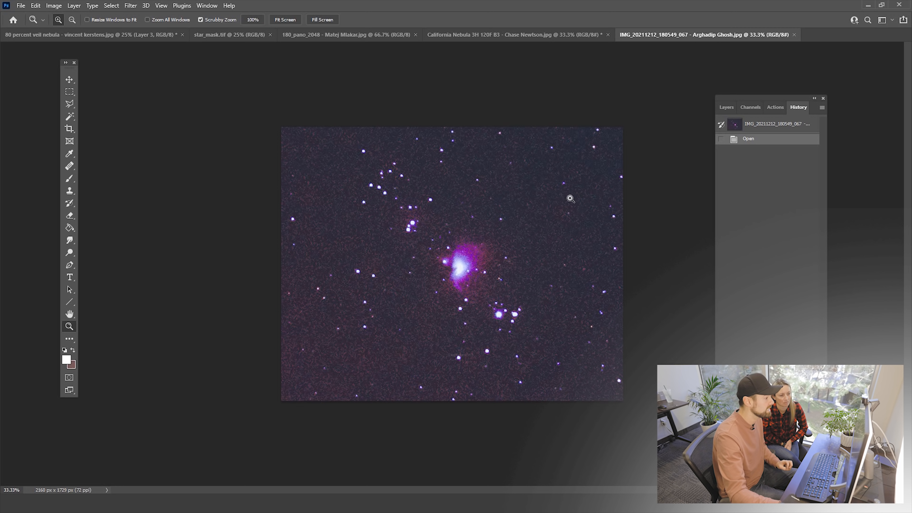
pyautogui.keyDown('alt'); pyautogui.click(528, 234); pyautogui.keyUp('alt')
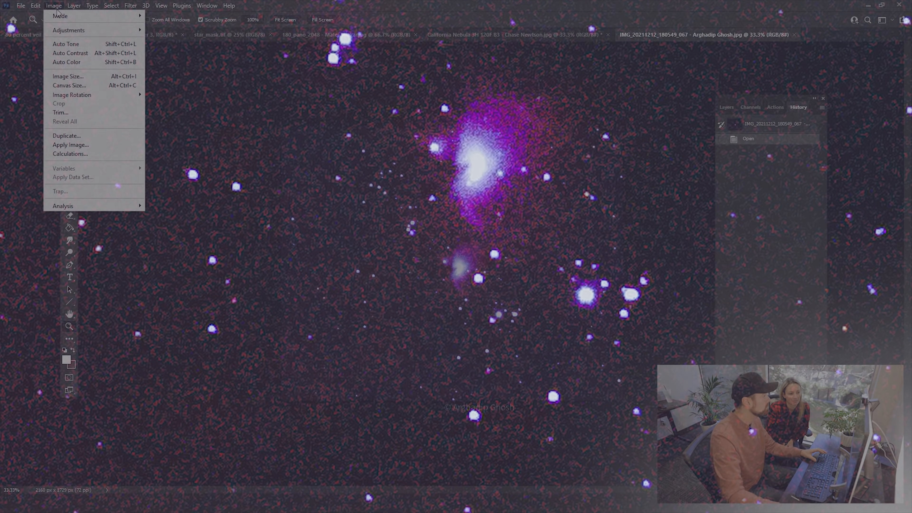
pyautogui.moveTo(82, 28)
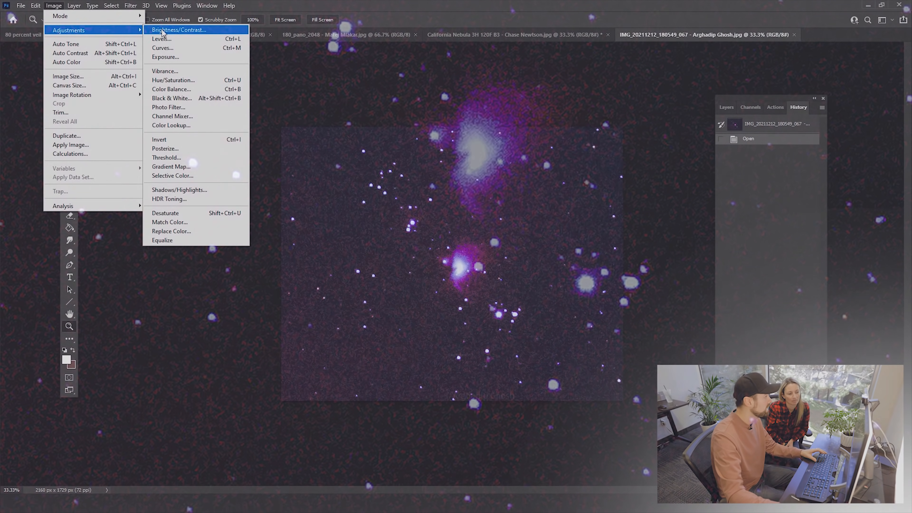
pyautogui.click(186, 40)
pyautogui.moveTo(374, 62); pyautogui.dragTo(251, 69)
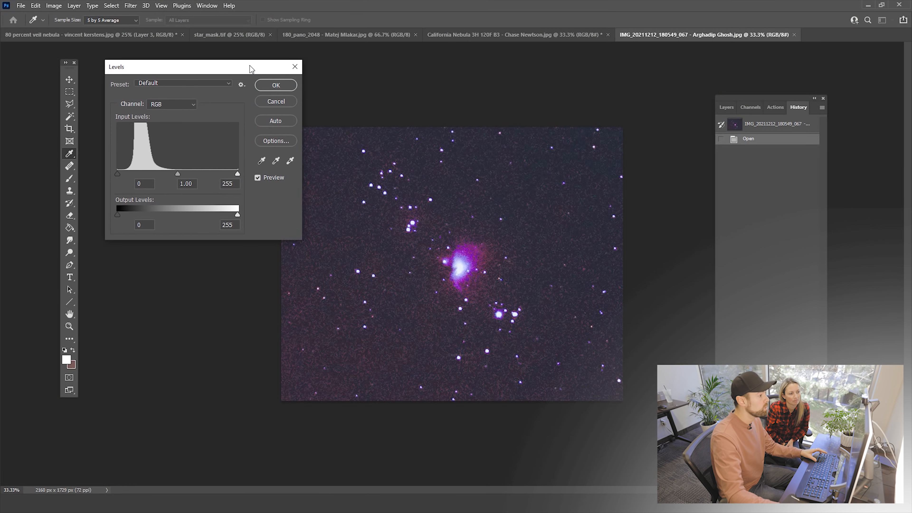
pyautogui.click(282, 163)
pyautogui.moveTo(226, 71); pyautogui.dragTo(239, 73)
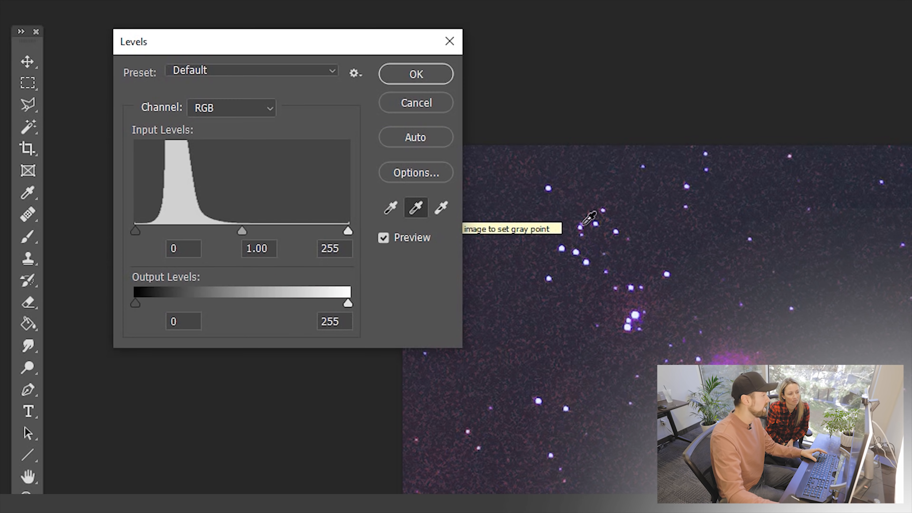
pyautogui.moveTo(274, 47); pyautogui.dragTo(330, 51)
pyautogui.click(887, 307)
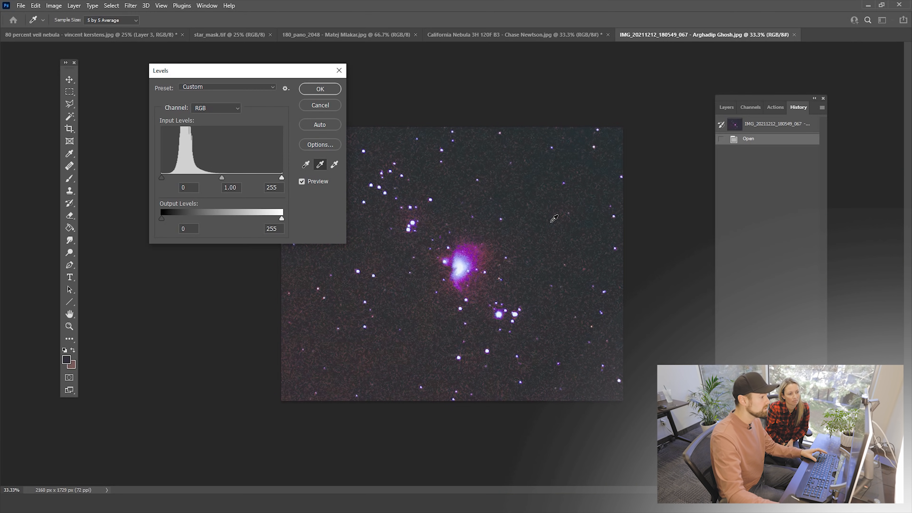
pyautogui.click(332, 90)
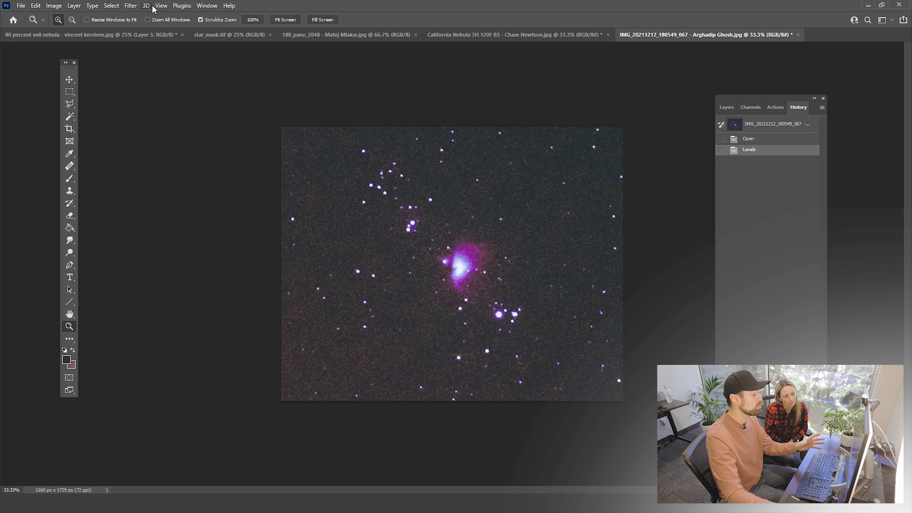
# - Reduce the purple star fringing with the Camera Raw Filter's Defringe at Purple Amount 4, and compare the result with the preceding Levels state
pyautogui.click(131, 6)
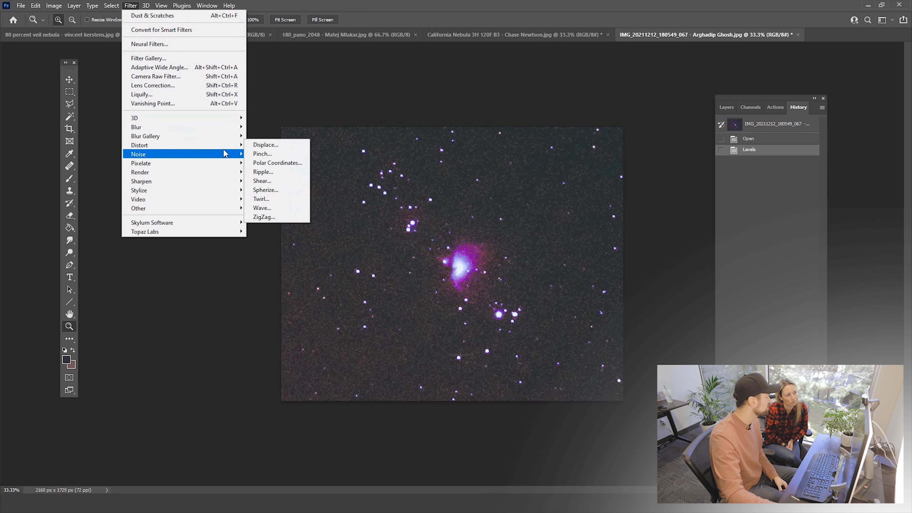
pyautogui.press('Escape')
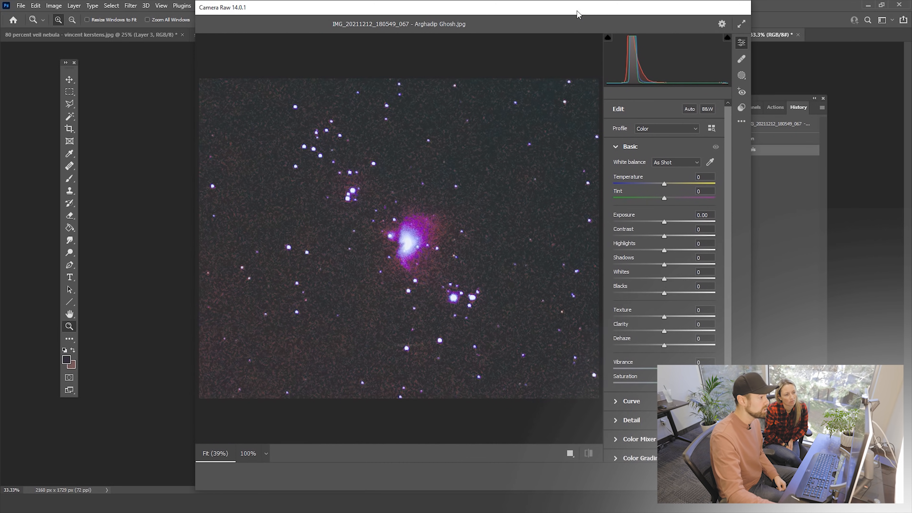
pyautogui.click(599, 147)
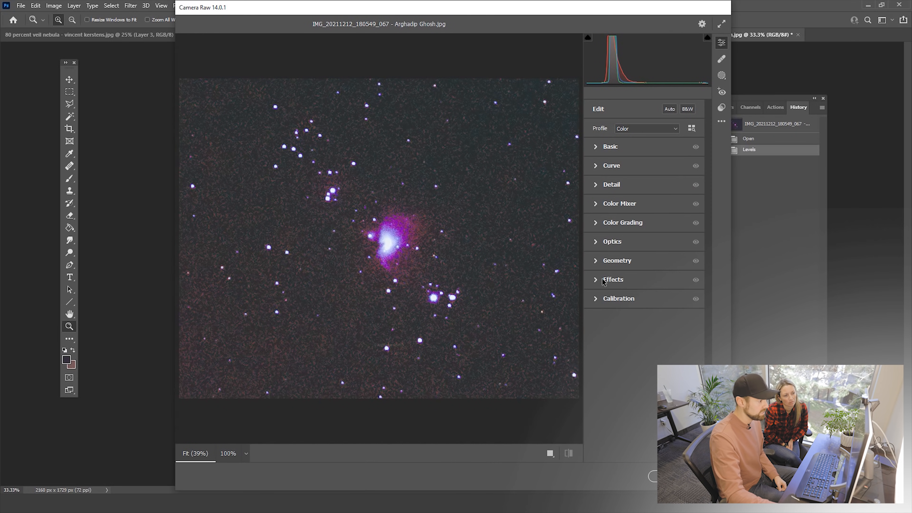
pyautogui.click(596, 242)
pyautogui.scroll(-1, 617, 347)
pyautogui.moveTo(624, 355)
pyautogui.mouseDown()
pyautogui.moveTo(645, 356)
pyautogui.moveTo(626, 355)
pyautogui.mouseUp()
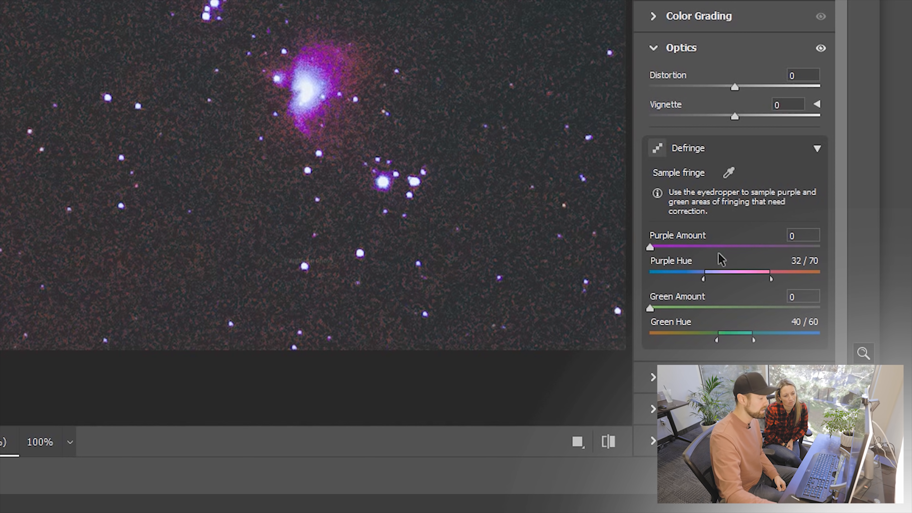
pyautogui.moveTo(651, 250); pyautogui.dragTo(688, 252)
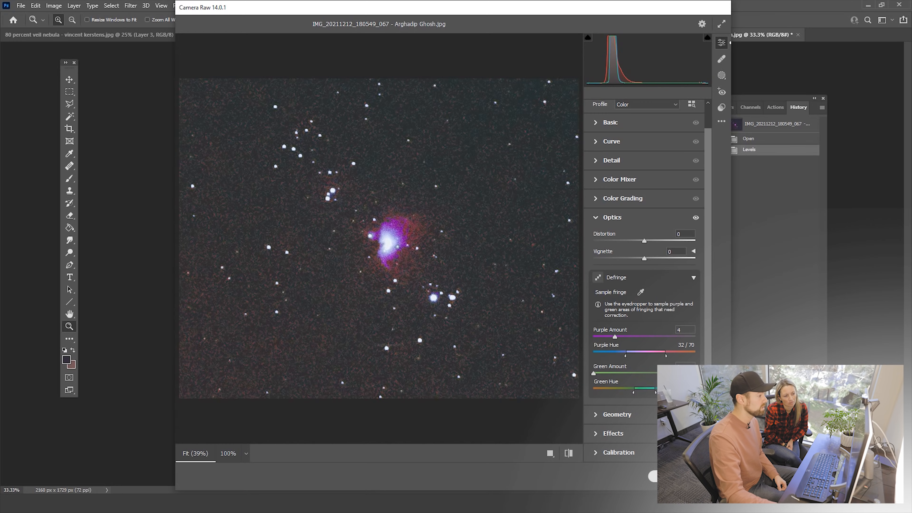
pyautogui.click(707, 477)
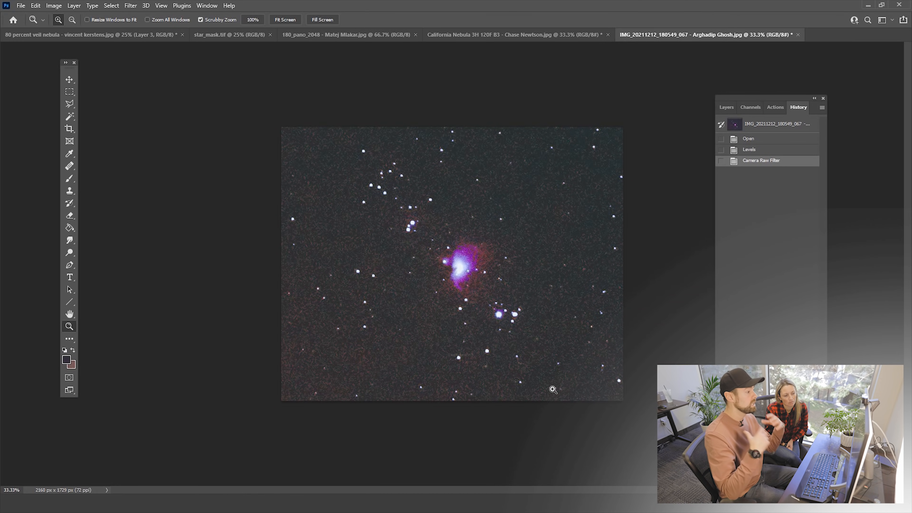
pyautogui.click(773, 154)
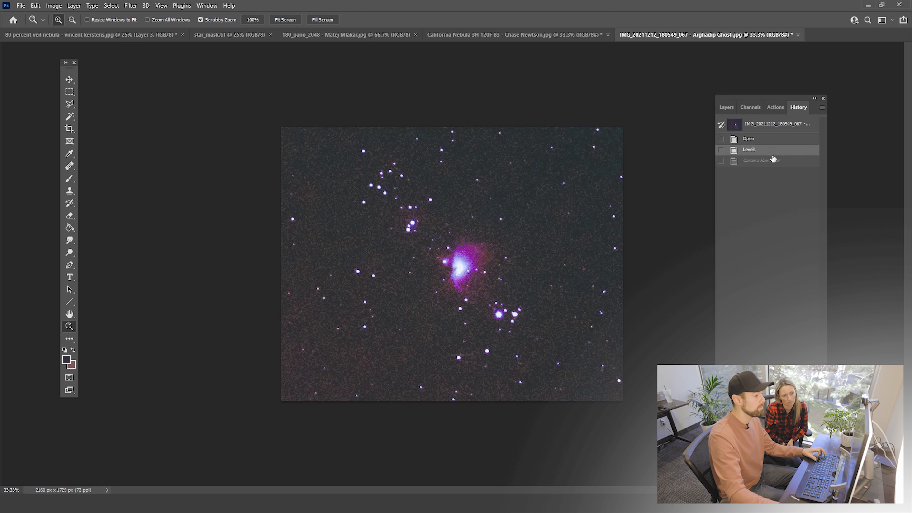
pyautogui.click(772, 162)
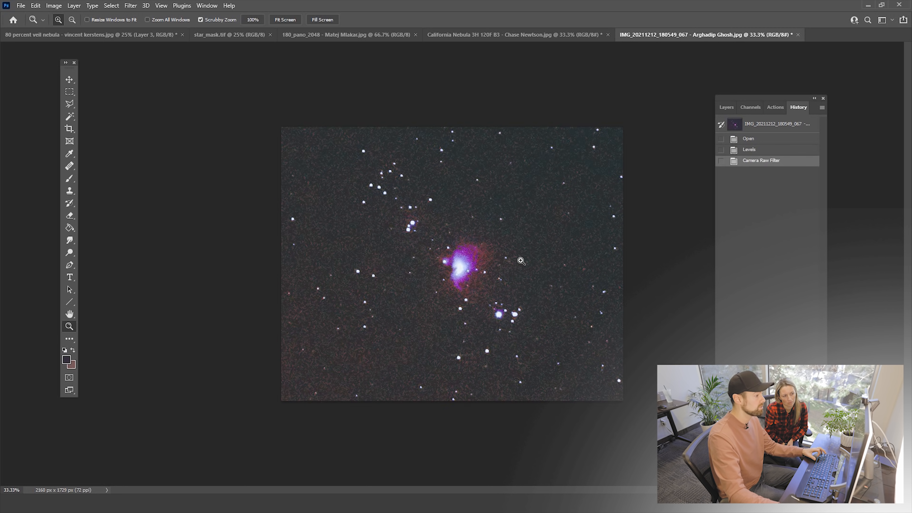
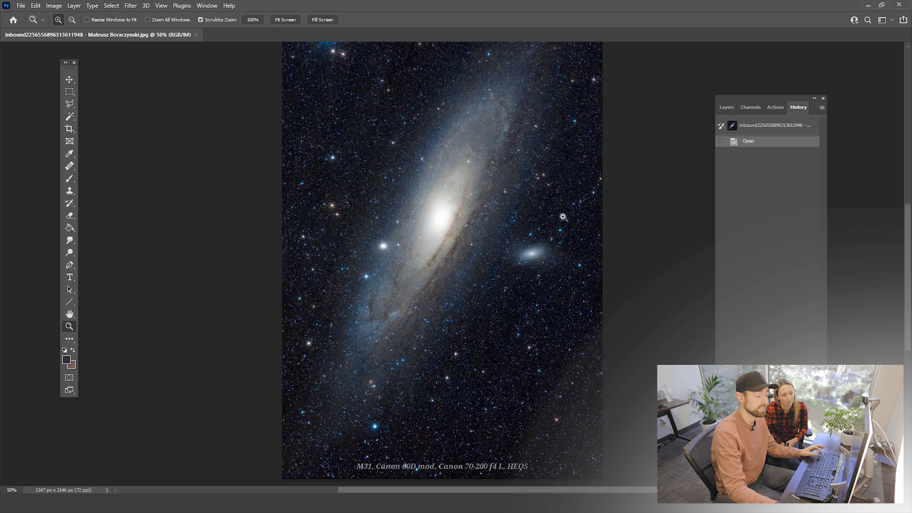
# - Examine the M31 galaxy image, inspecting the core, the dust lanes and the surrounding star field
pyautogui.scroll(1, 503, 234)
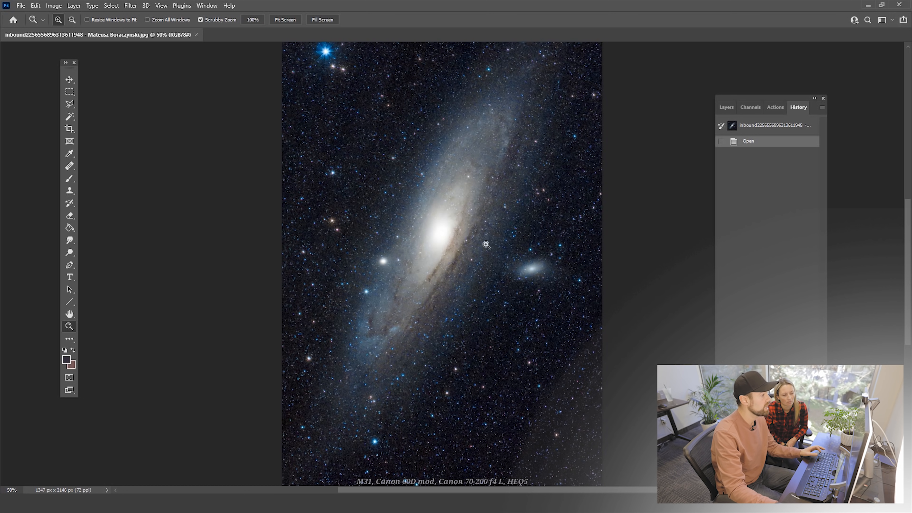
pyautogui.moveTo(769, 101); pyautogui.dragTo(764, 93)
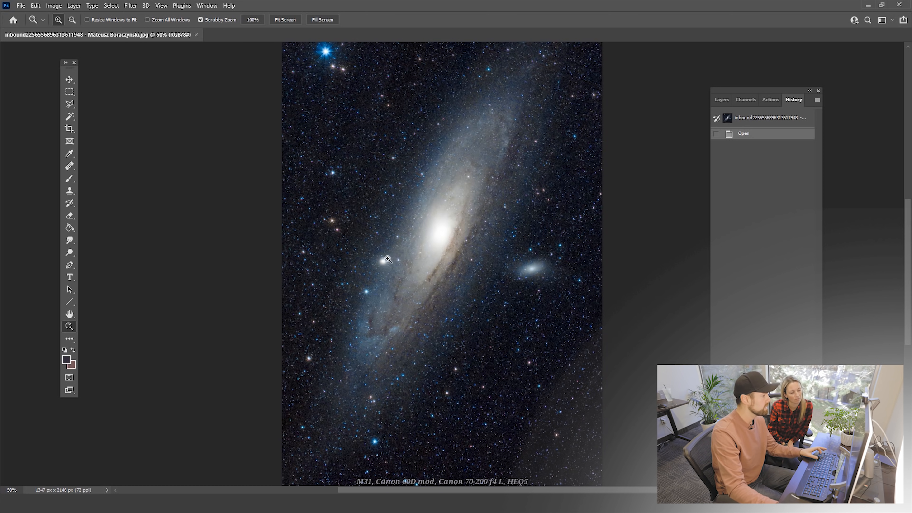
pyautogui.moveTo(525, 217)
pyautogui.mouseDown()
pyautogui.moveTo(524, 254)
pyautogui.moveTo(528, 217)
pyautogui.mouseUp()
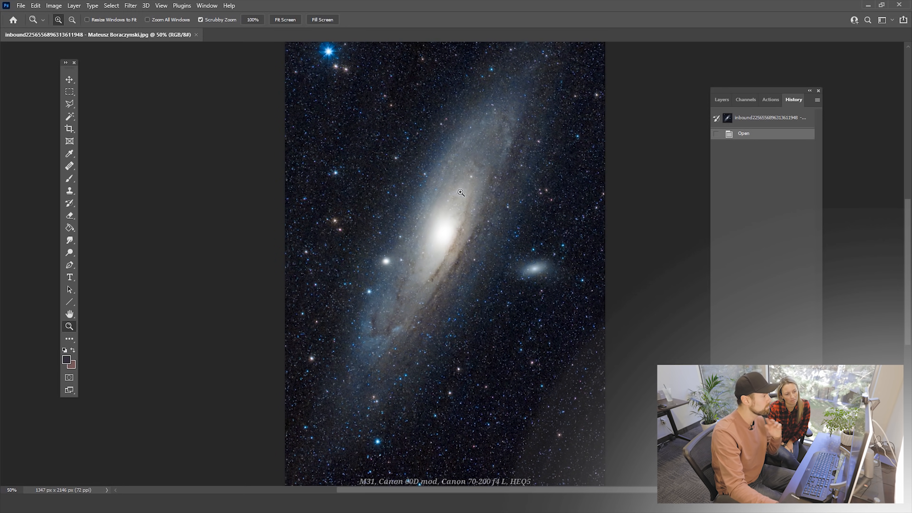
pyautogui.click(457, 184)
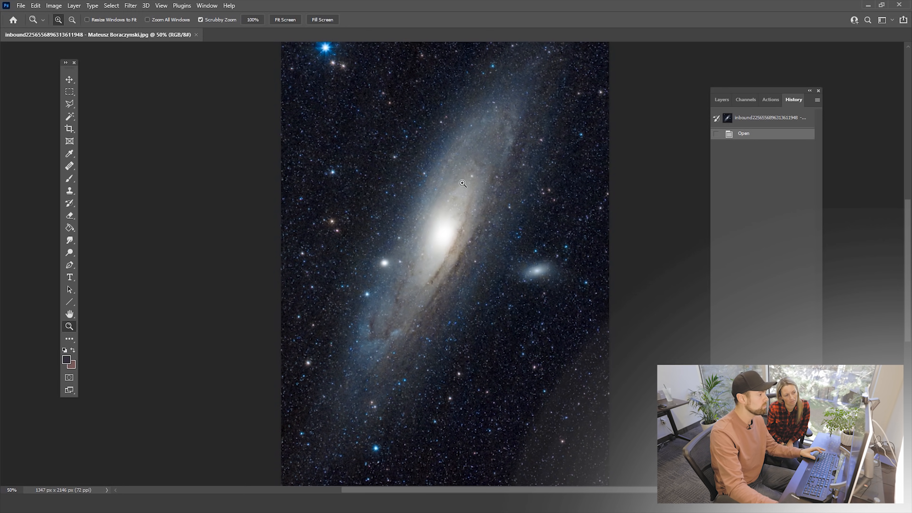
pyautogui.keyDown('alt'); pyautogui.click(570, 275); pyautogui.keyUp('alt')
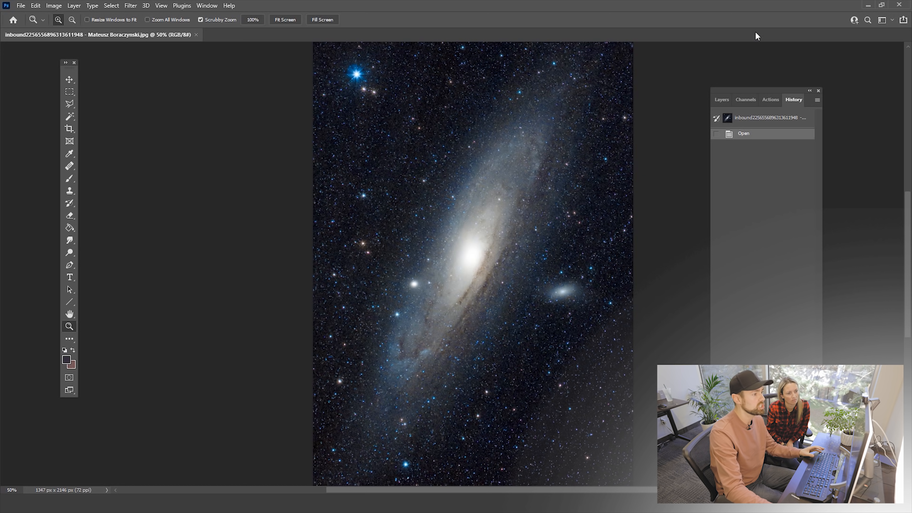
# - Inspect the red, green and blue channels of the M31 image individually, comparing the galaxy and star detail in each
pyautogui.moveTo(764, 90); pyautogui.dragTo(744, 89)
pyautogui.click(726, 98)
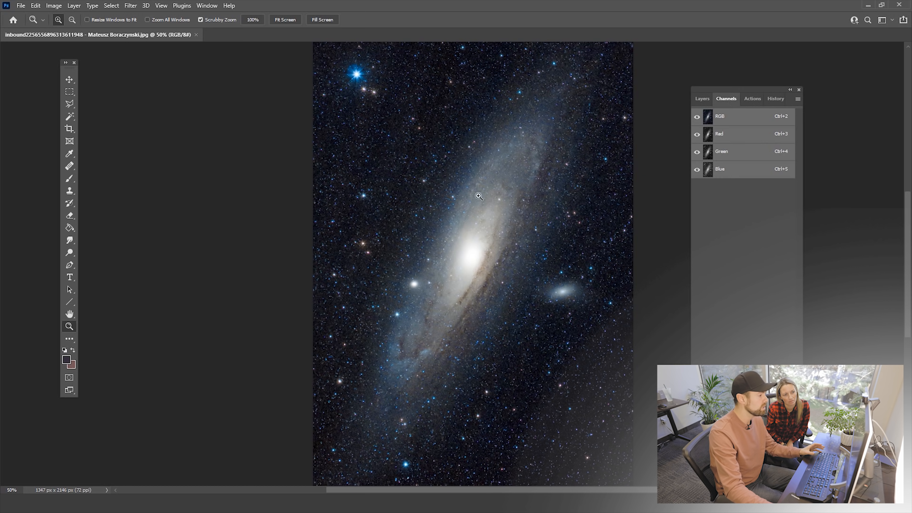
pyautogui.click(501, 241)
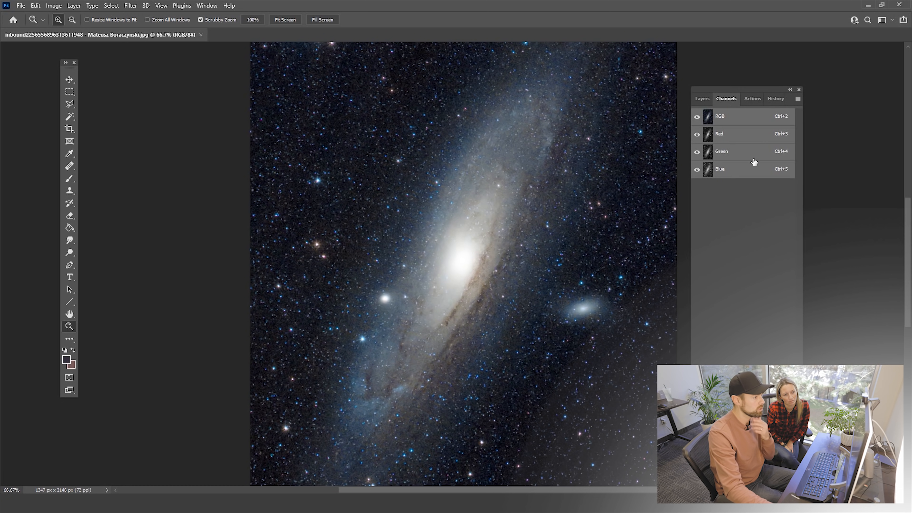
pyautogui.click(736, 137)
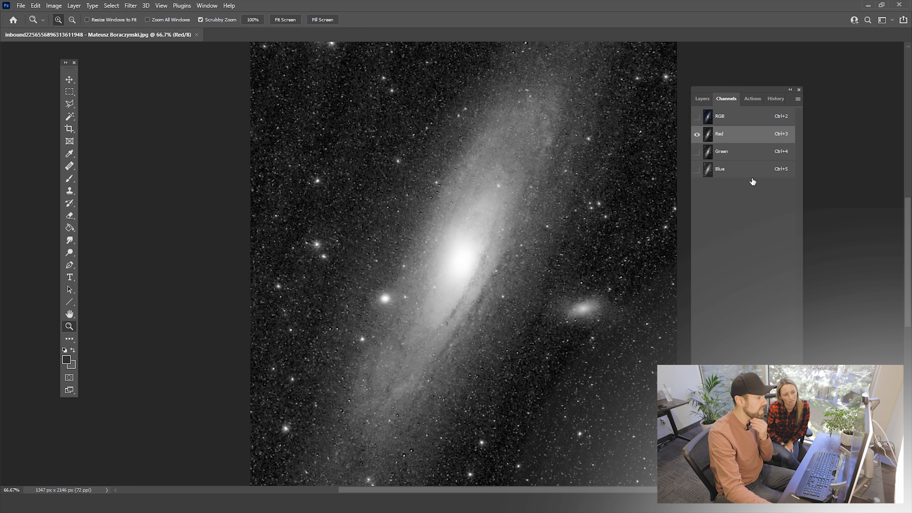
pyautogui.click(733, 155)
pyautogui.click(742, 177)
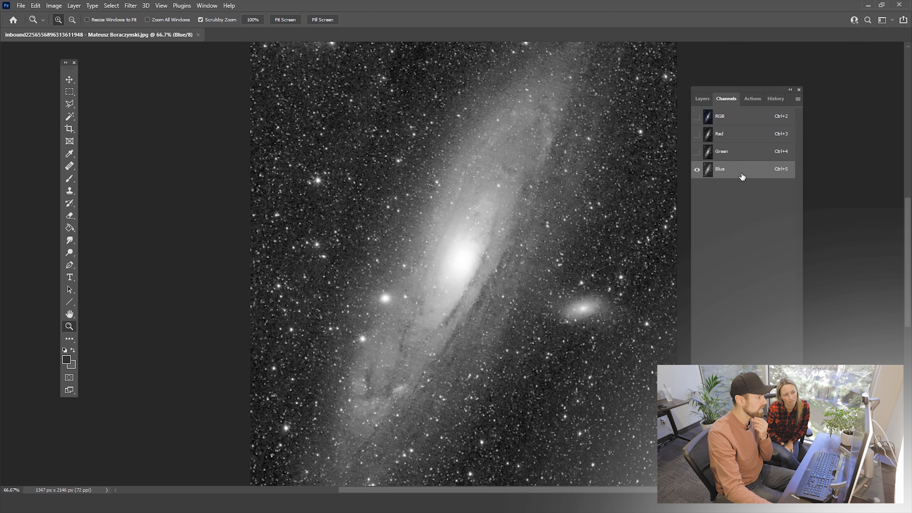
pyautogui.click(741, 152)
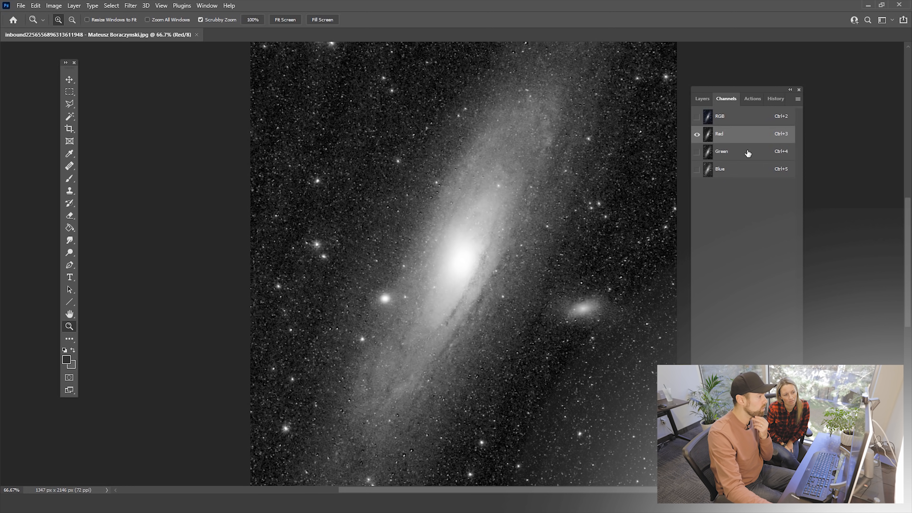
pyautogui.click(740, 170)
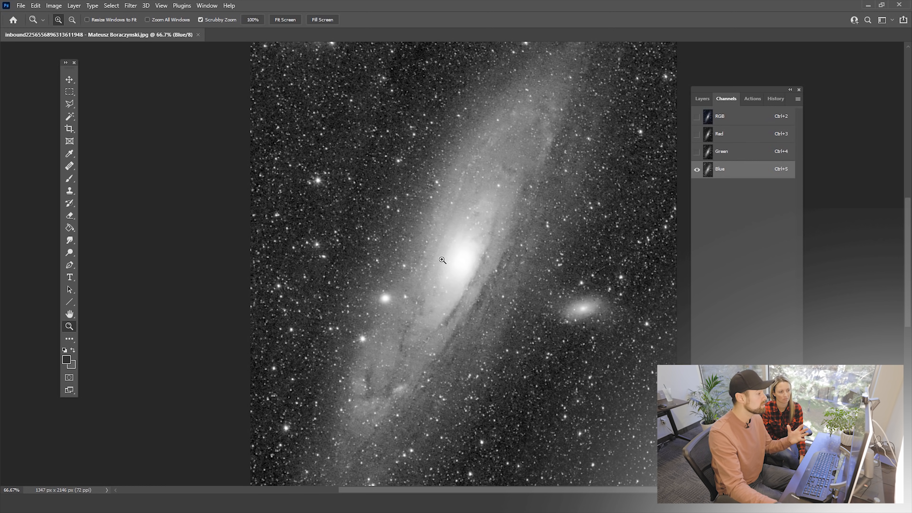
pyautogui.moveTo(354, 224); pyautogui.dragTo(478, 194)
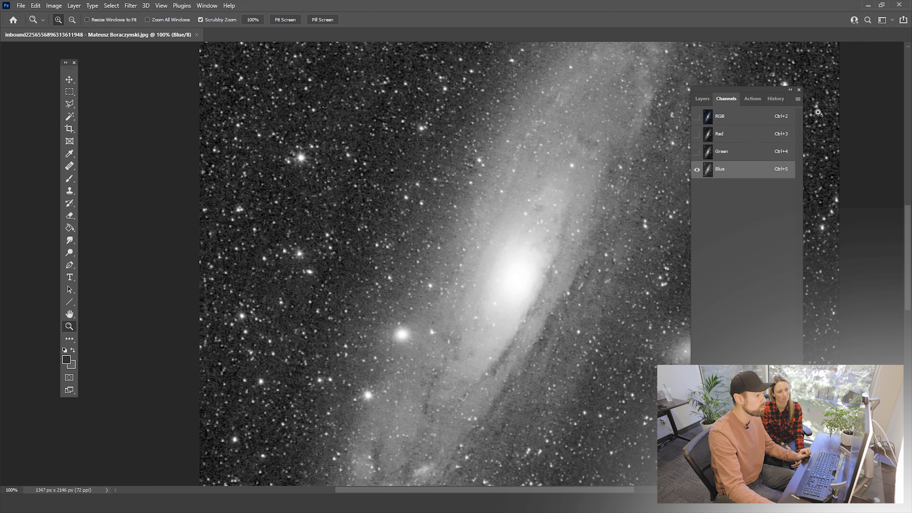
# - Compare the green and red channels of the M31 image against its blue channel
pyautogui.click(743, 158)
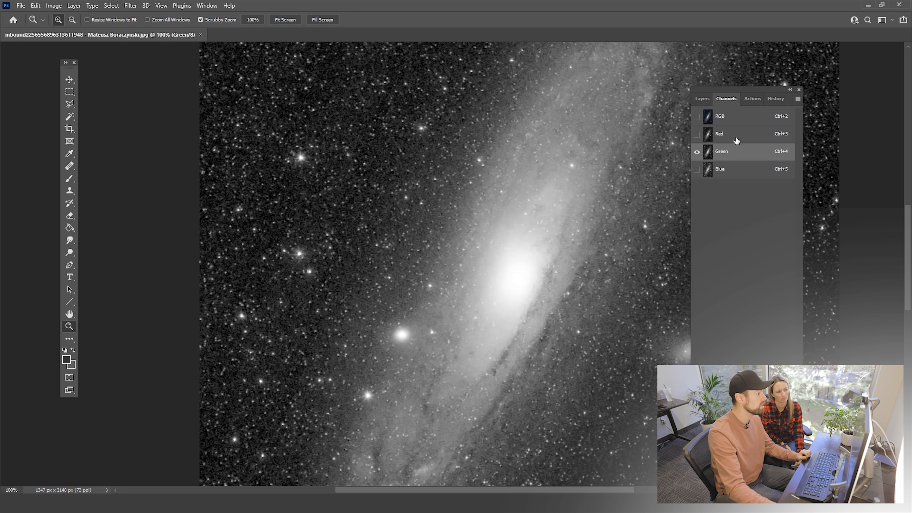
pyautogui.click(734, 138)
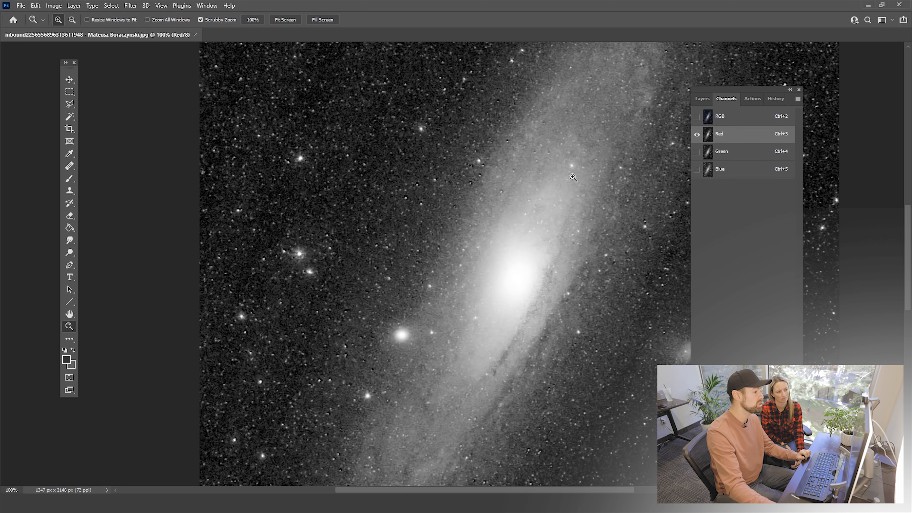
pyautogui.click(737, 172)
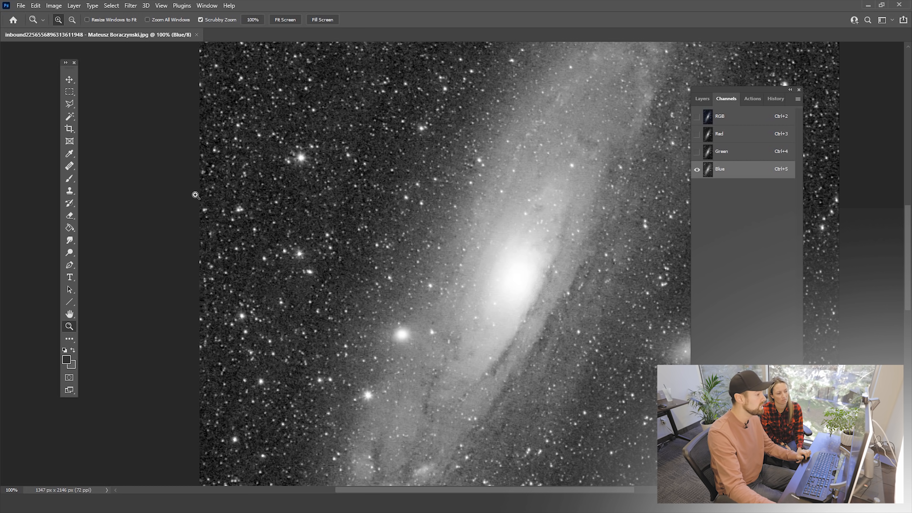
# - Copy the entire blue channel and paste it as a new layer above the Background in the RGB image
pyautogui.click(112, 5)
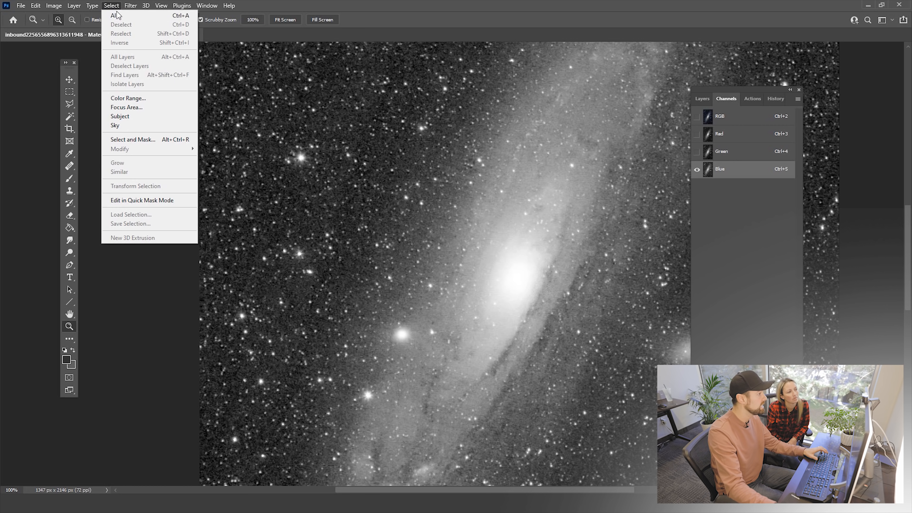
pyautogui.click(115, 13)
pyautogui.click(37, 7)
pyautogui.click(57, 69)
pyautogui.click(741, 121)
pyautogui.click(705, 103)
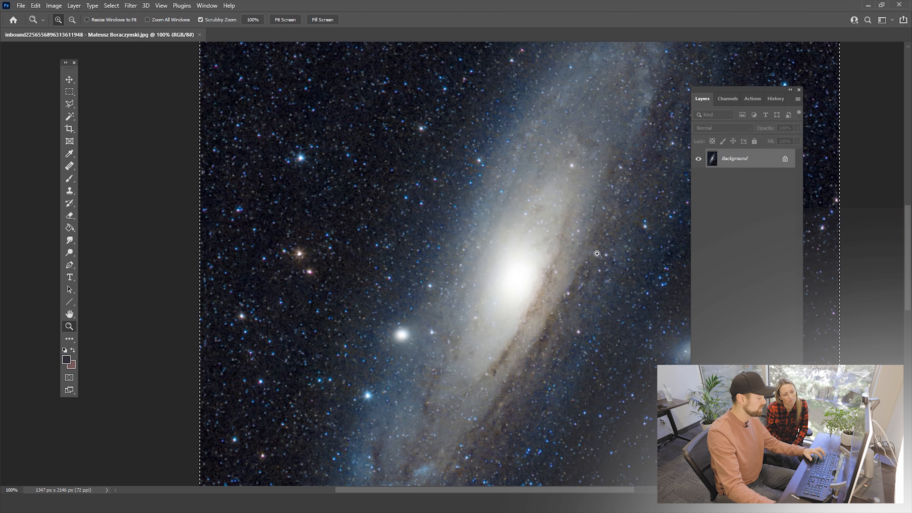
pyautogui.click(70, 91)
pyautogui.hotkey('ctrl', 'd')
pyautogui.hotkey('ctrl', 'v')
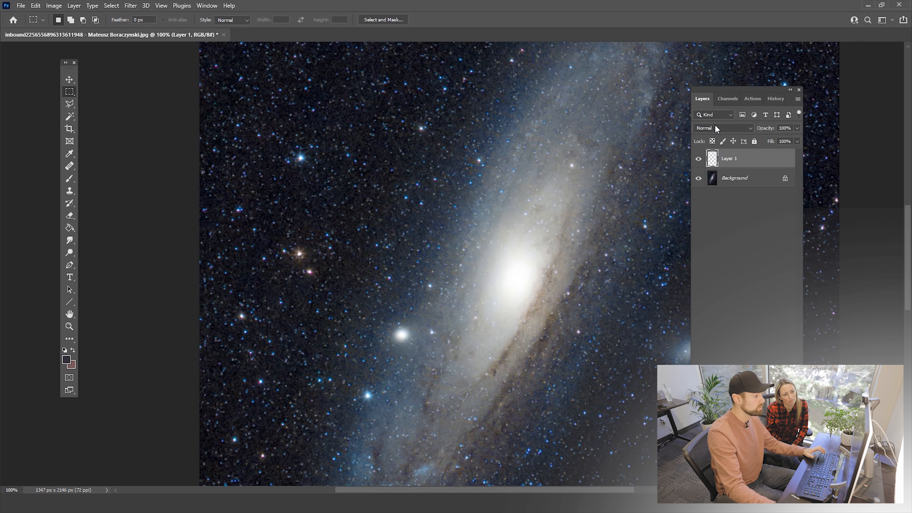
# - Run the Make Stars Smaller action from Astronomy Tools v1_6_2 on the pasted blue-channel layer
pyautogui.click(752, 98)
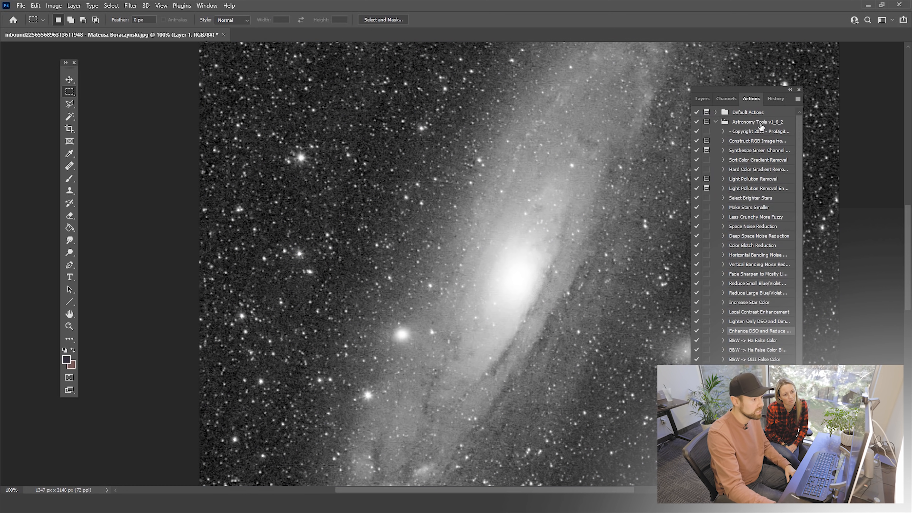
pyautogui.click(758, 217)
pyautogui.click(753, 208)
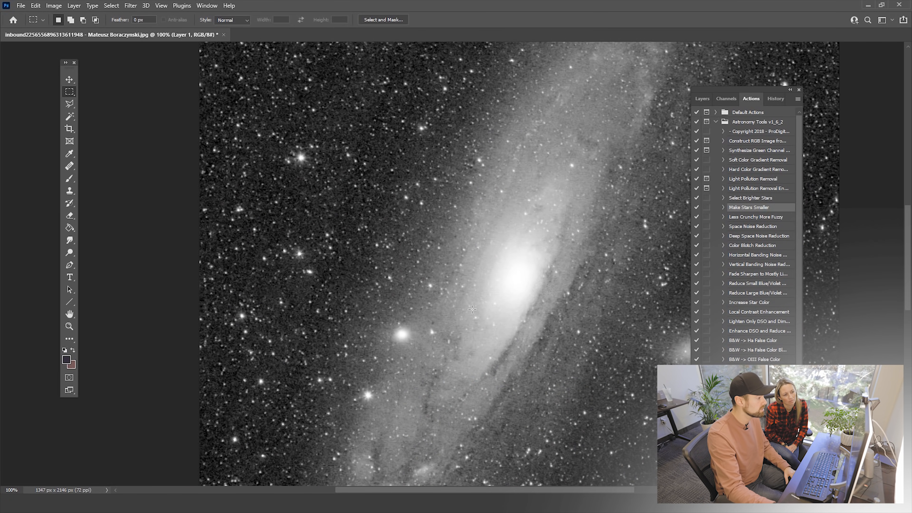
# - Copy the whole star-reduced Layer 1, hide that layer, and paste the copy into the Background's blue channel
pyautogui.click(111, 6)
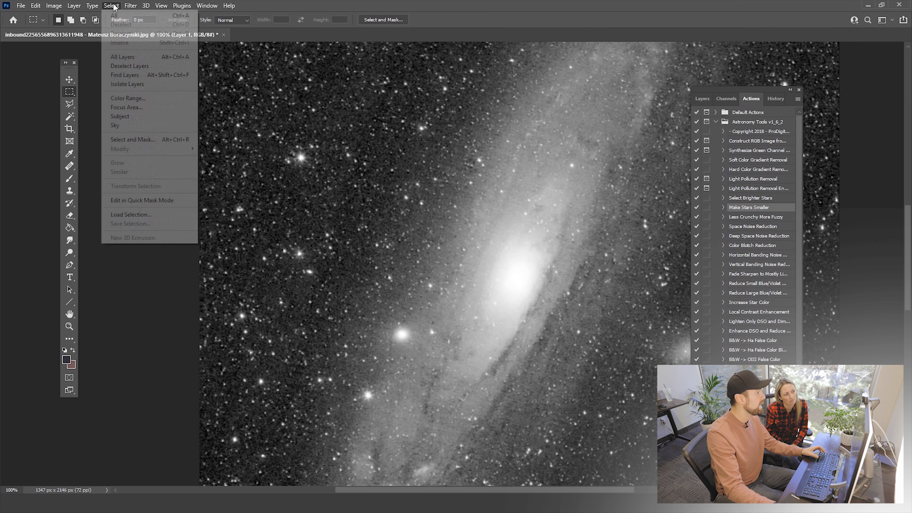
pyautogui.click(112, 16)
pyautogui.click(35, 5)
pyautogui.click(51, 61)
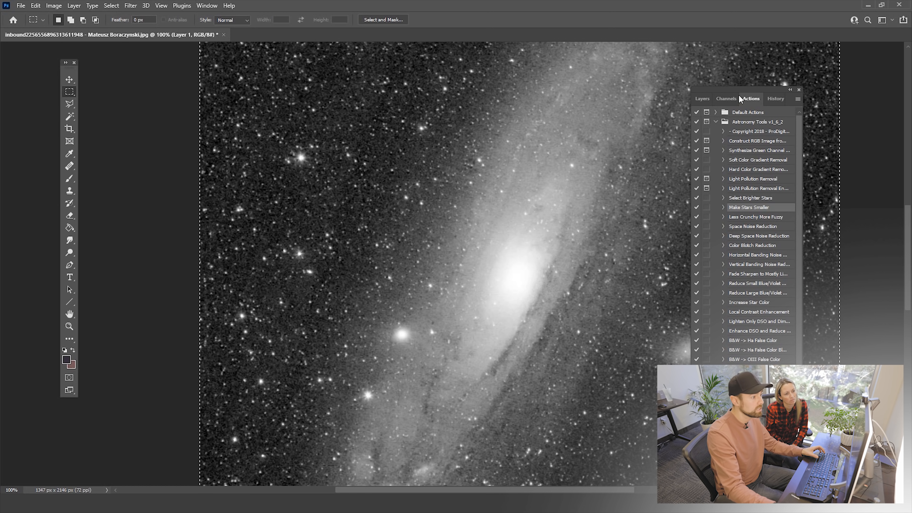
pyautogui.click(702, 98)
pyautogui.click(697, 159)
pyautogui.click(740, 178)
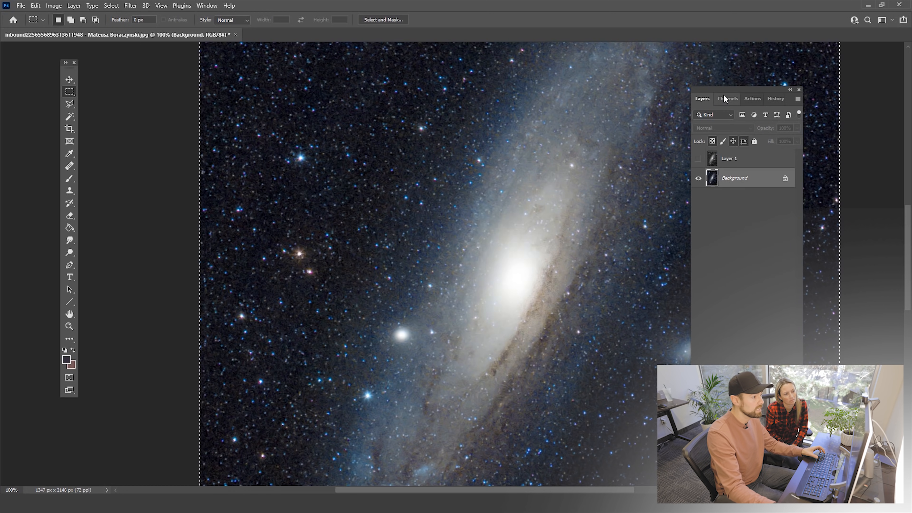
pyautogui.click(726, 99)
pyautogui.click(741, 152)
pyautogui.click(740, 170)
pyautogui.click(35, 5)
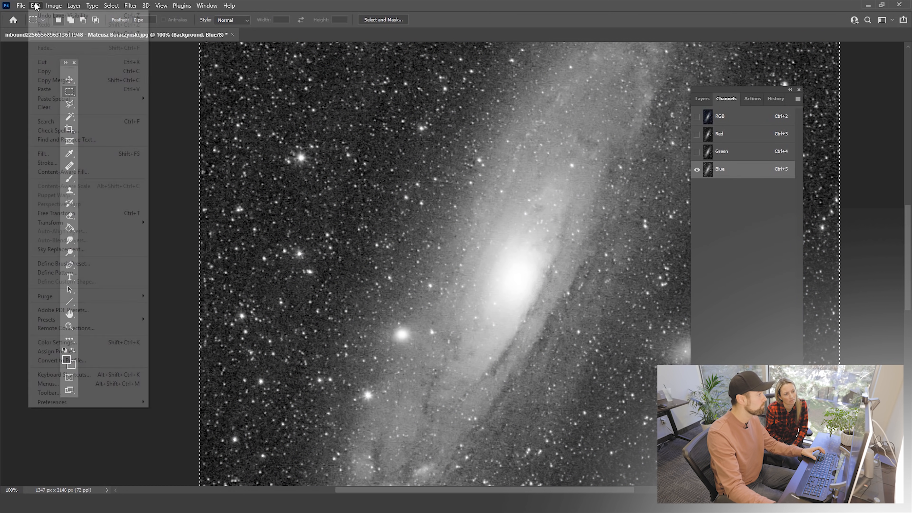
pyautogui.click(77, 90)
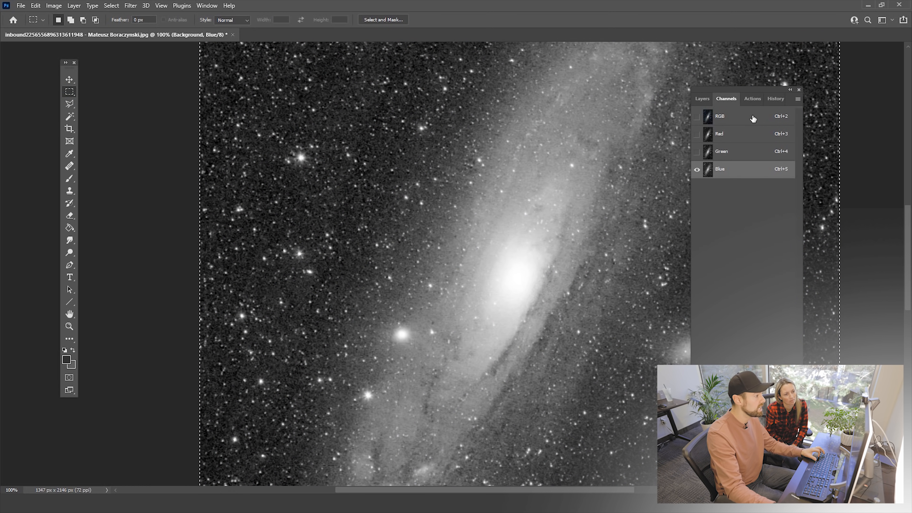
# - Return to the RGB composite without a selection and flatten the image, discarding the hidden layer
pyautogui.click(750, 118)
pyautogui.hotkey('ctrl', 'd')
pyautogui.click(68, 325)
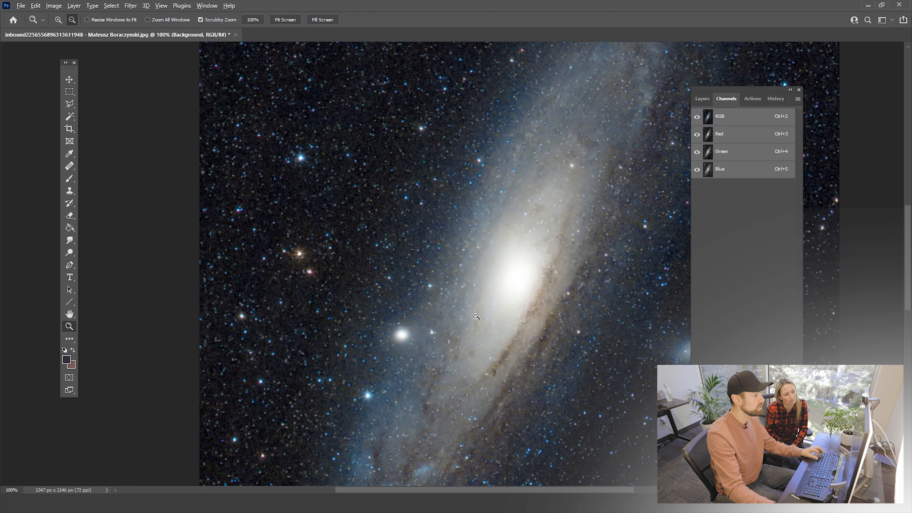
pyautogui.keyDown('alt'); pyautogui.click(483, 309); pyautogui.keyUp('alt')
pyautogui.keyDown('alt'); pyautogui.click(485, 309); pyautogui.keyUp('alt')
pyautogui.click(109, 7)
pyautogui.click(693, 97)
pyautogui.click(700, 98)
pyautogui.click(74, 6)
pyautogui.click(93, 375)
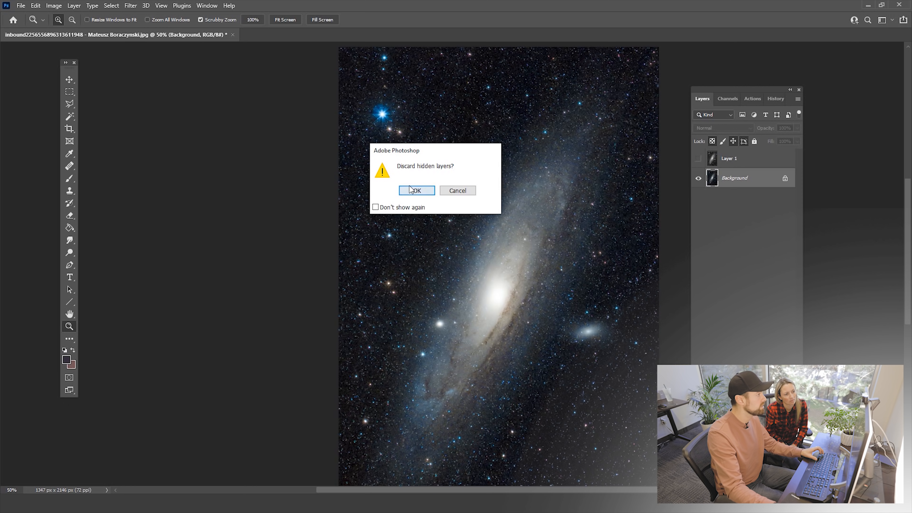
pyautogui.click(416, 190)
# - Copy the entire flattened image and paste it as a new layer over the original image restored from its history snapshot
pyautogui.click(112, 5)
pyautogui.click(112, 16)
pyautogui.click(36, 6)
pyautogui.click(65, 74)
pyautogui.click(775, 102)
pyautogui.click(761, 118)
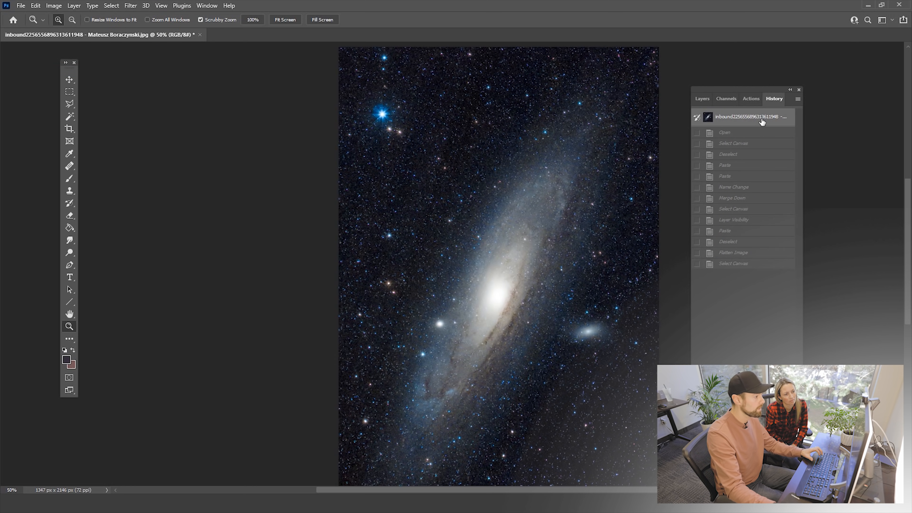
pyautogui.click(521, 249)
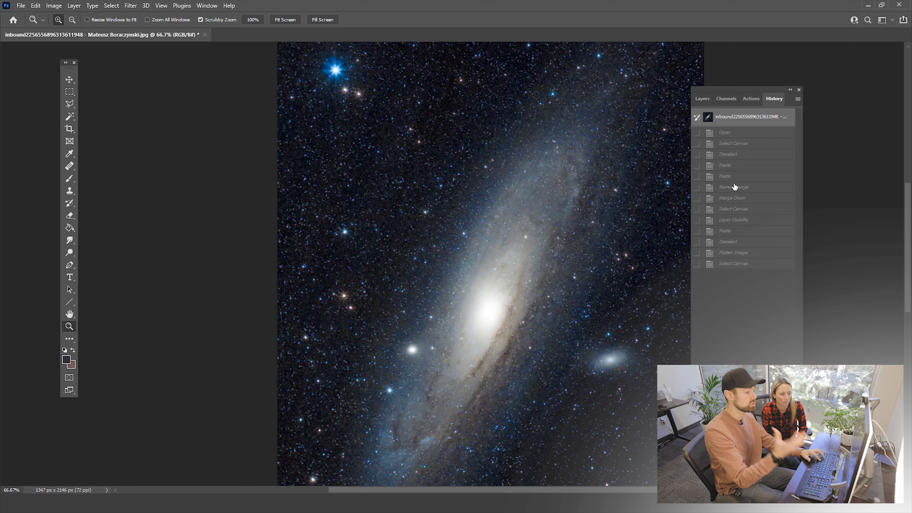
pyautogui.hotkey('ctrl', 'v')
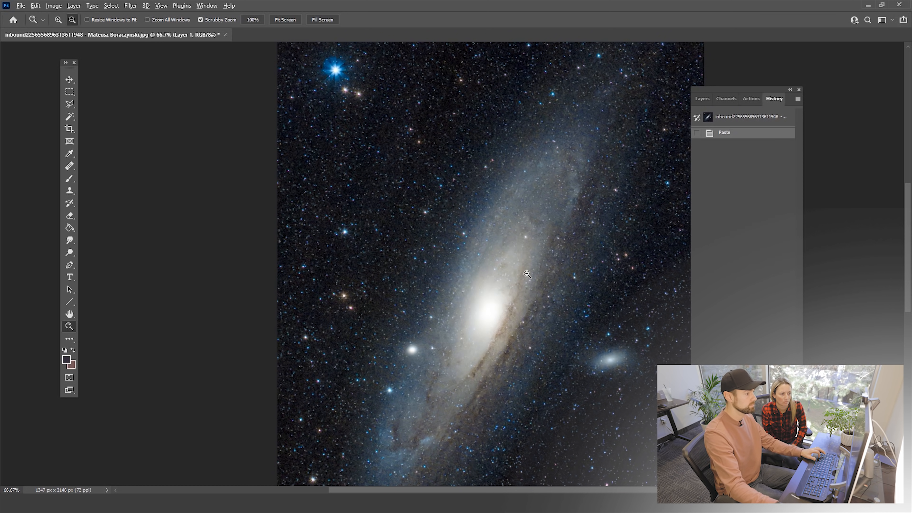
# - Toggle the visibility of the pasted Layer 1 to compare the reduced blue stars with the original M31 image
pyautogui.keyDown('alt'); pyautogui.click(527, 274); pyautogui.keyUp('alt')
pyautogui.click(703, 102)
pyautogui.click(700, 158)
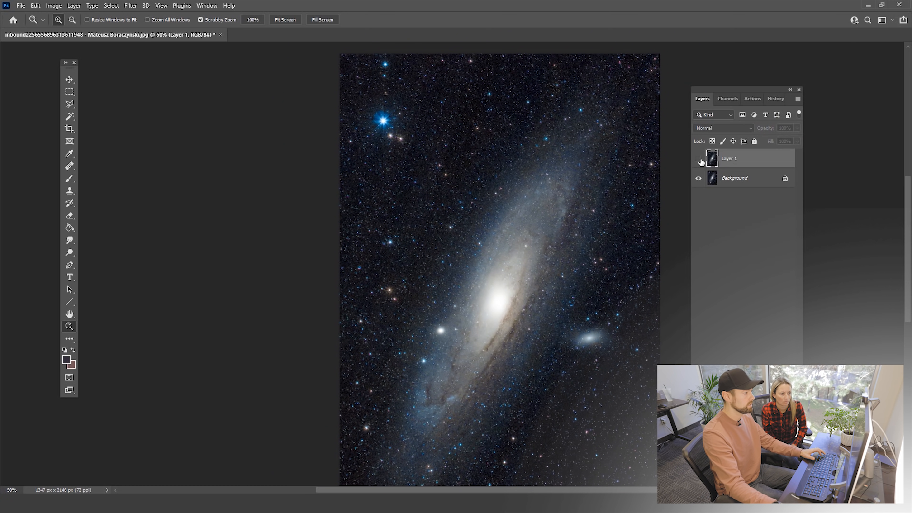
pyautogui.click(699, 160)
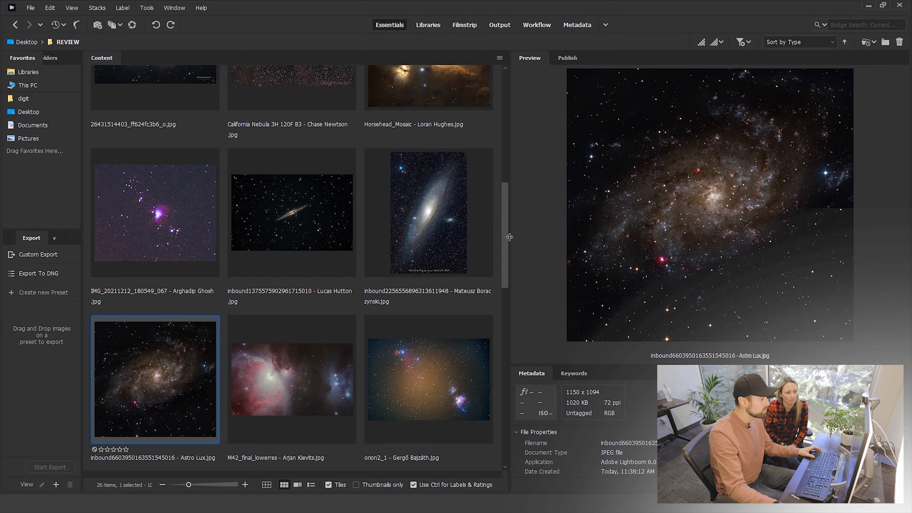
# - Open the brownish spiral galaxy image from Bridge in Photoshop and place a color sampler on its dark upper-left sky background
pyautogui.scroll(-4, 505, 260)
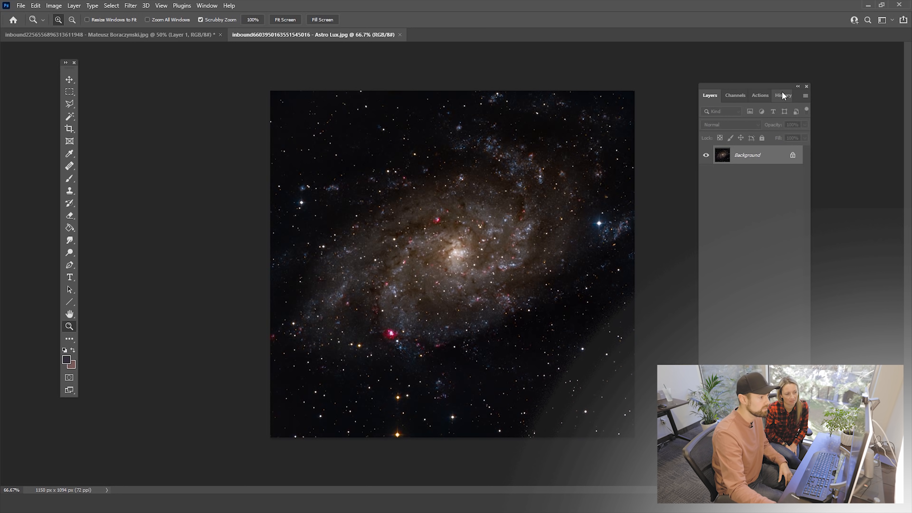
pyautogui.moveTo(773, 88); pyautogui.dragTo(794, 91)
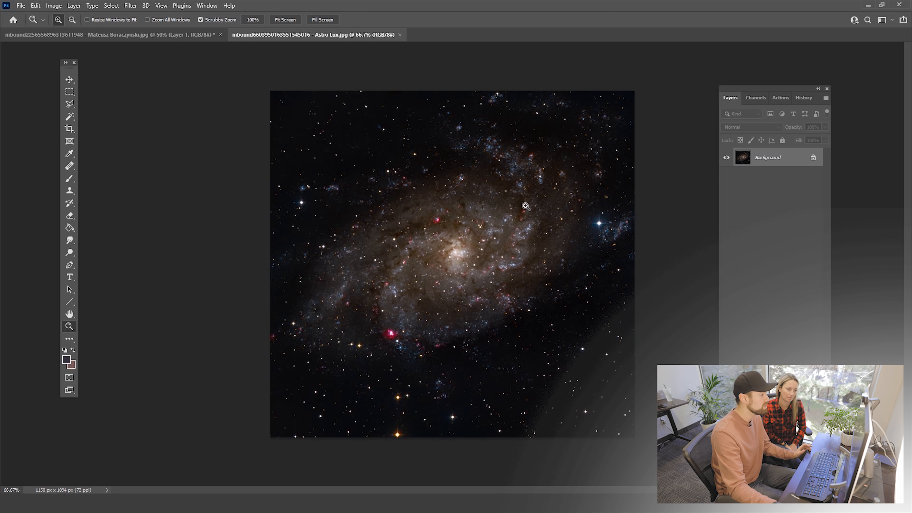
pyautogui.moveTo(69, 153); pyautogui.dragTo(158, 171)
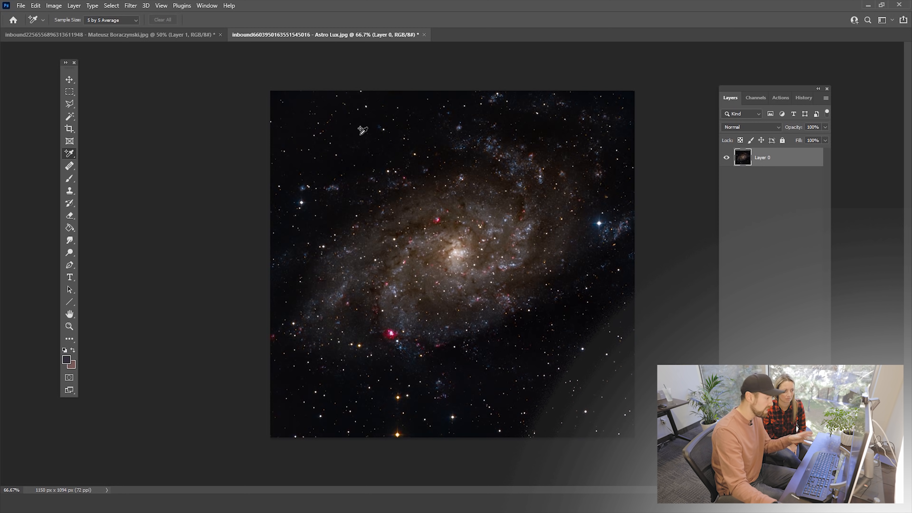
pyautogui.click(358, 120)
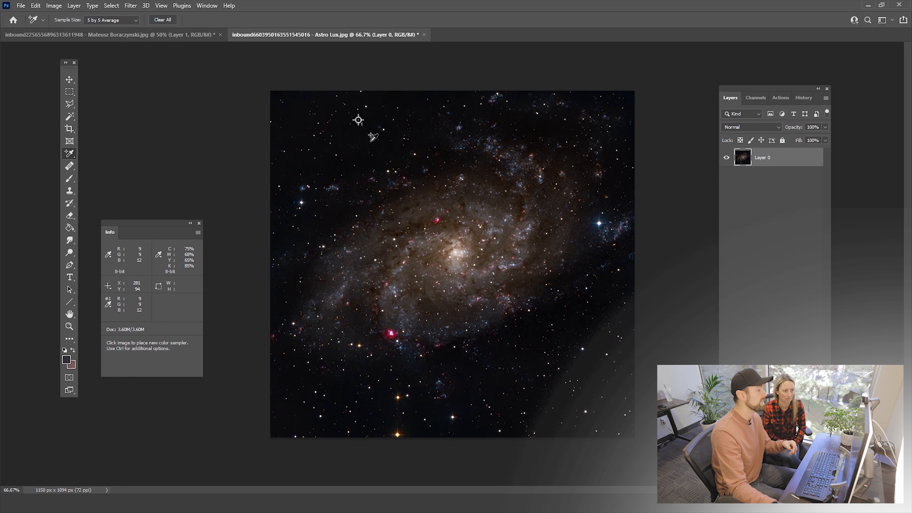
pyautogui.moveTo(173, 225); pyautogui.dragTo(586, 152)
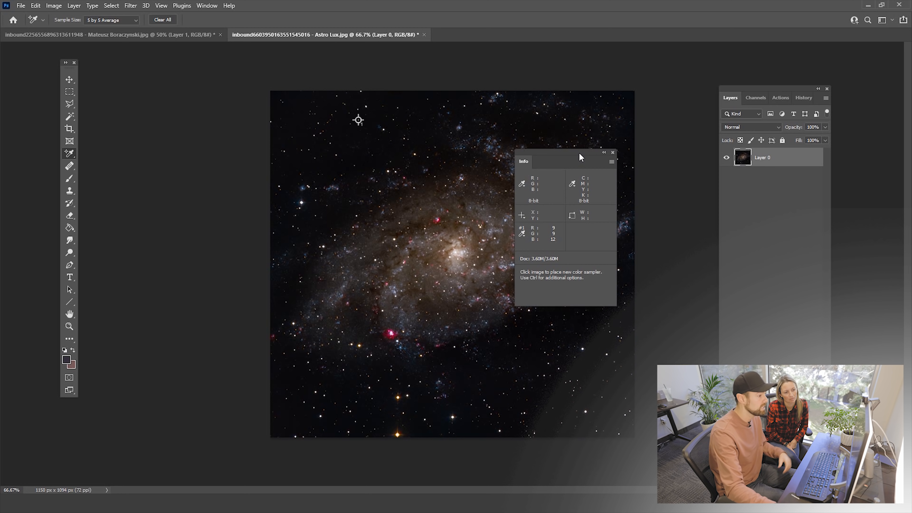
pyautogui.moveTo(595, 164); pyautogui.dragTo(754, 232)
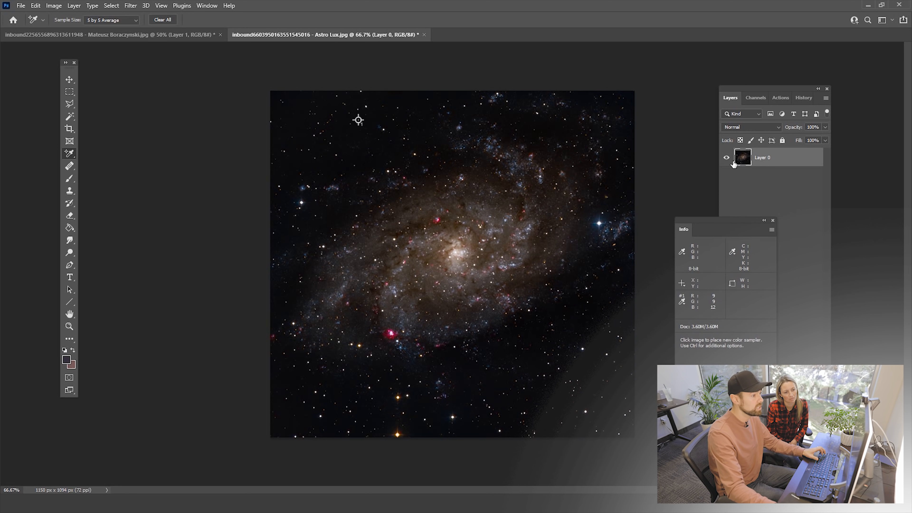
# - Inspect the red, green and blue channels of the spiral galaxy image individually, and return to the RGB composite
pyautogui.click(758, 99)
pyautogui.click(769, 132)
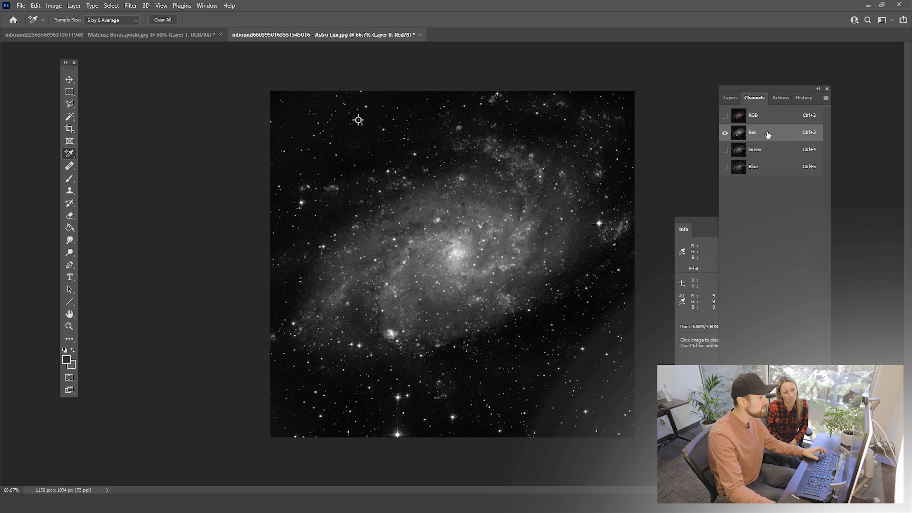
pyautogui.click(766, 149)
pyautogui.click(768, 167)
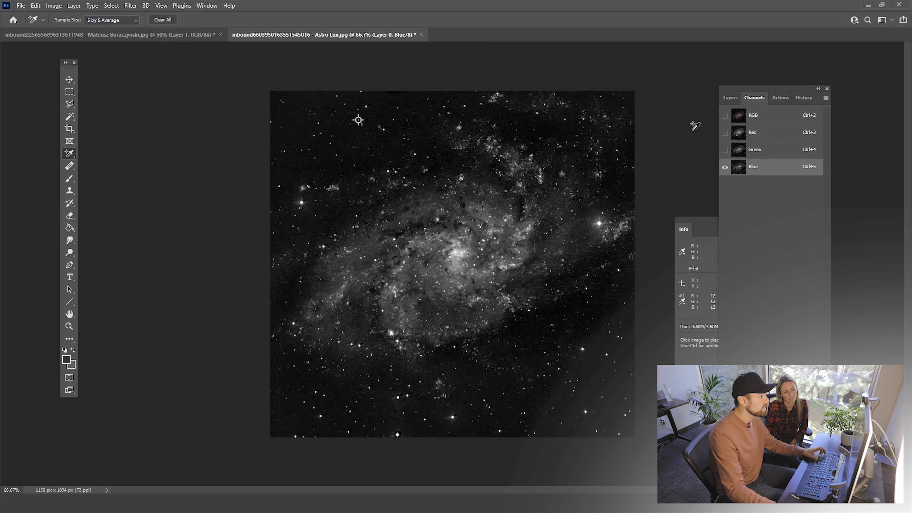
pyautogui.click(788, 151)
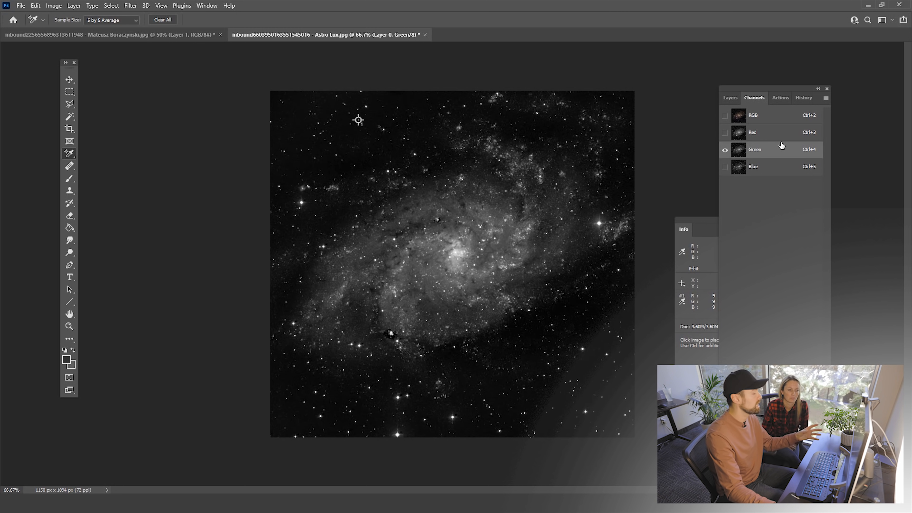
pyautogui.click(772, 135)
pyautogui.click(772, 121)
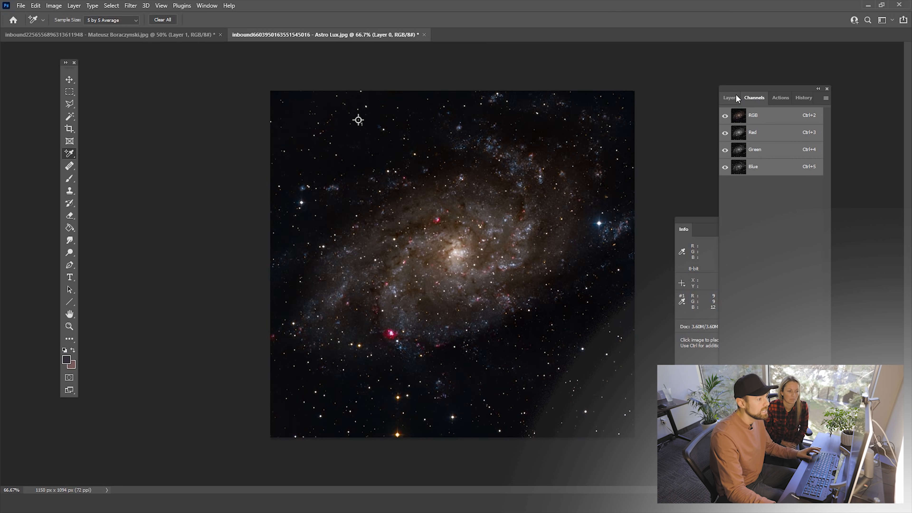
# - Try strongly brightening the spiral galaxy with a Curves adjustment, mapping RGB input 42 to output 103
pyautogui.click(733, 98)
pyautogui.click(54, 6)
pyautogui.moveTo(82, 28)
pyautogui.click(165, 47)
pyautogui.moveTo(467, 87); pyautogui.dragTo(701, 187)
pyautogui.moveTo(601, 314); pyautogui.dragTo(593, 298)
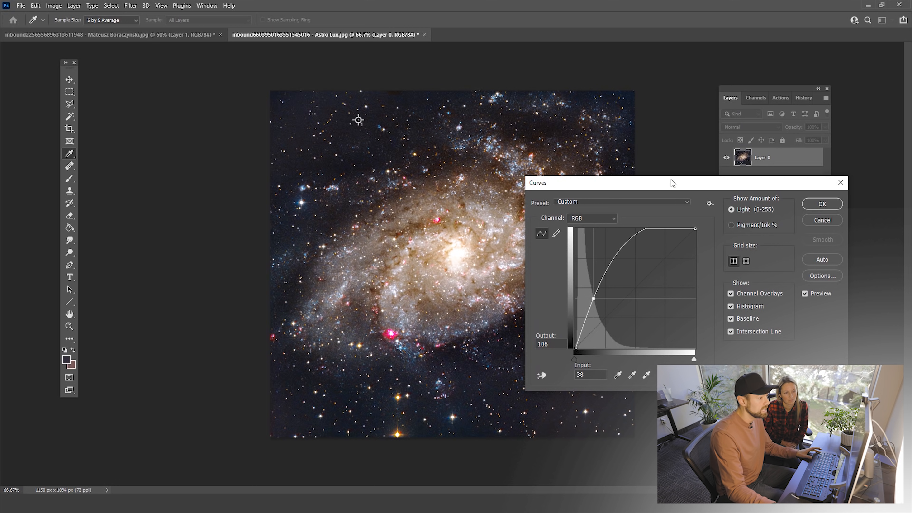
pyautogui.moveTo(673, 183); pyautogui.dragTo(758, 114)
pyautogui.moveTo(678, 230)
pyautogui.mouseDown()
pyautogui.moveTo(688, 238)
pyautogui.moveTo(680, 231)
pyautogui.mouseUp()
pyautogui.moveTo(711, 118); pyautogui.dragTo(761, 83)
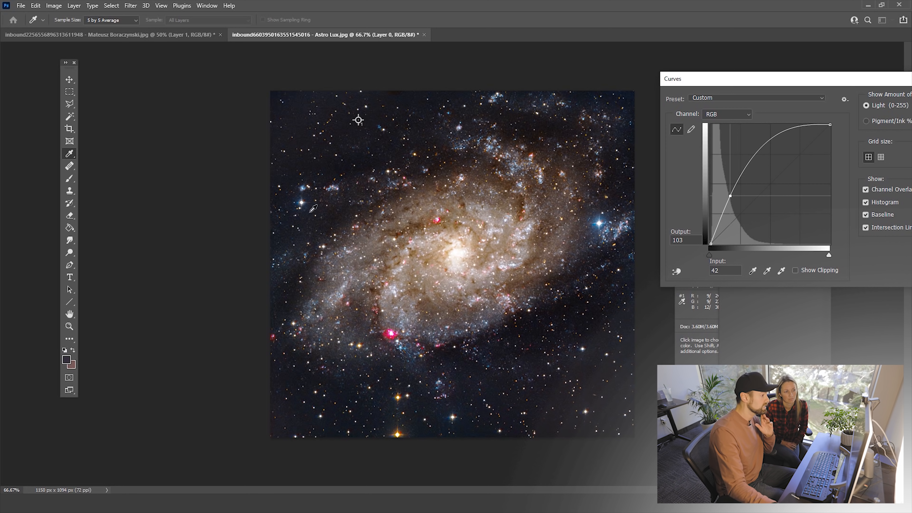
# - Try a gentler Curves brightening with RGB input 64 mapped to output 114, and discard the adjustment
pyautogui.moveTo(786, 83); pyautogui.dragTo(766, 83)
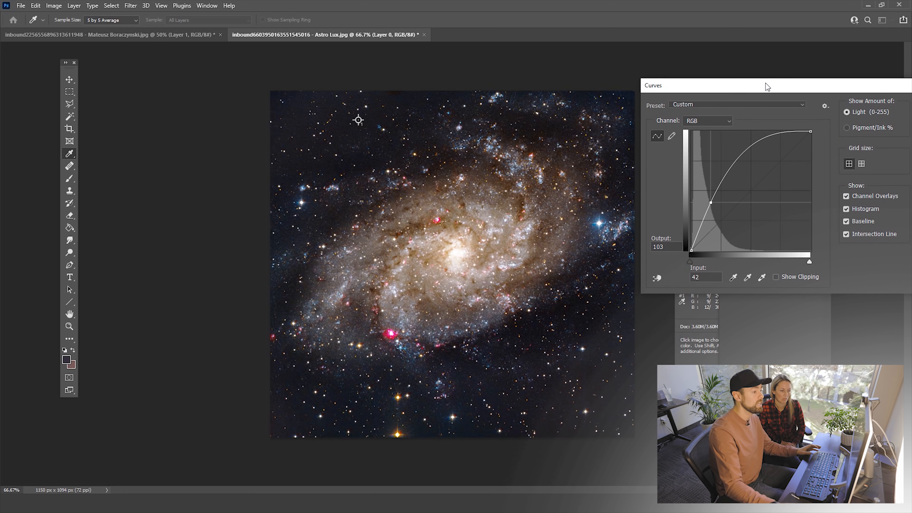
pyautogui.moveTo(712, 203)
pyautogui.mouseDown()
pyautogui.moveTo(729, 218)
pyautogui.moveTo(715, 188)
pyautogui.moveTo(721, 198)
pyautogui.mouseUp()
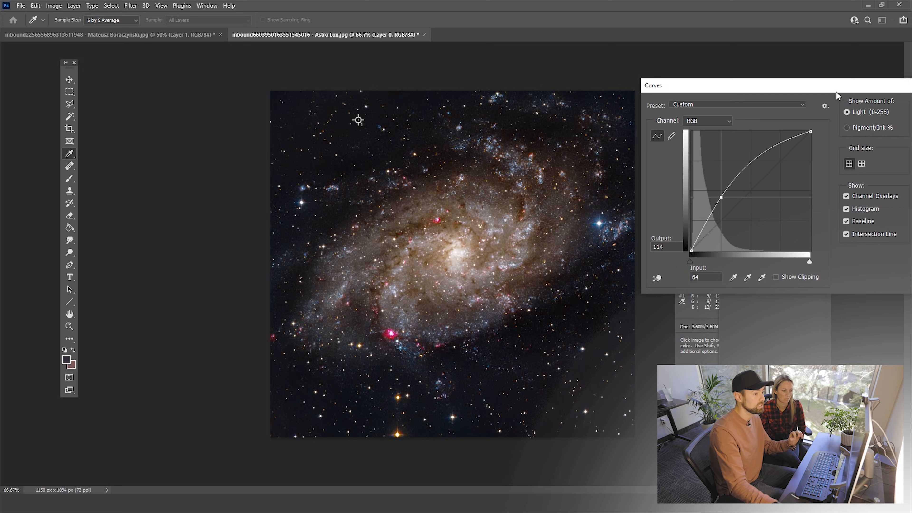
pyautogui.moveTo(838, 88); pyautogui.dragTo(713, 86)
pyautogui.click(816, 114)
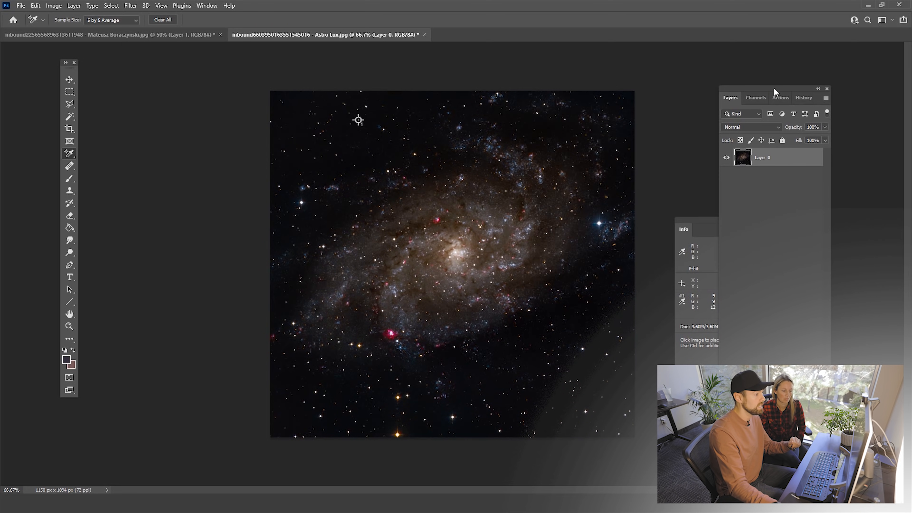
# - Open the pink Orion Nebula image m42-s1-01 (PNG) from the REVIEW folder in Bridge in Photoshop
pyautogui.moveTo(774, 87); pyautogui.dragTo(803, 82)
pyautogui.click(69, 79)
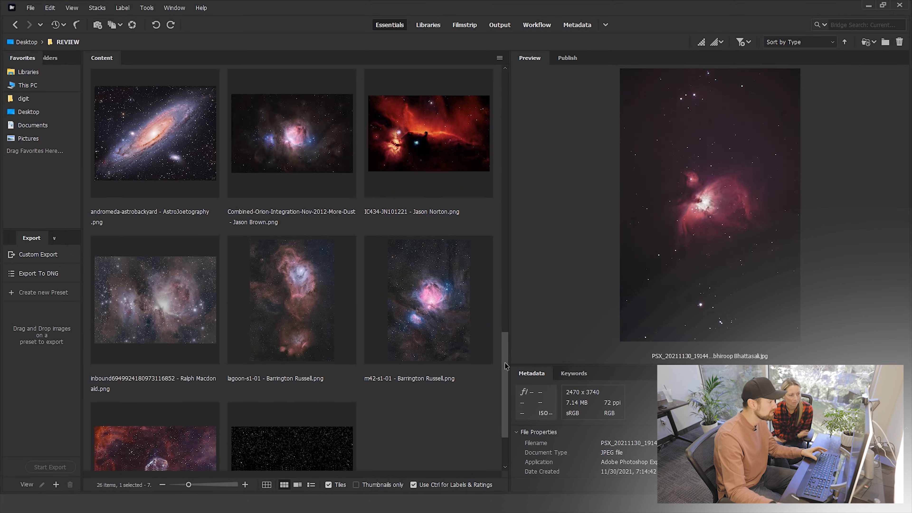
pyautogui.scroll(-3, 505, 370)
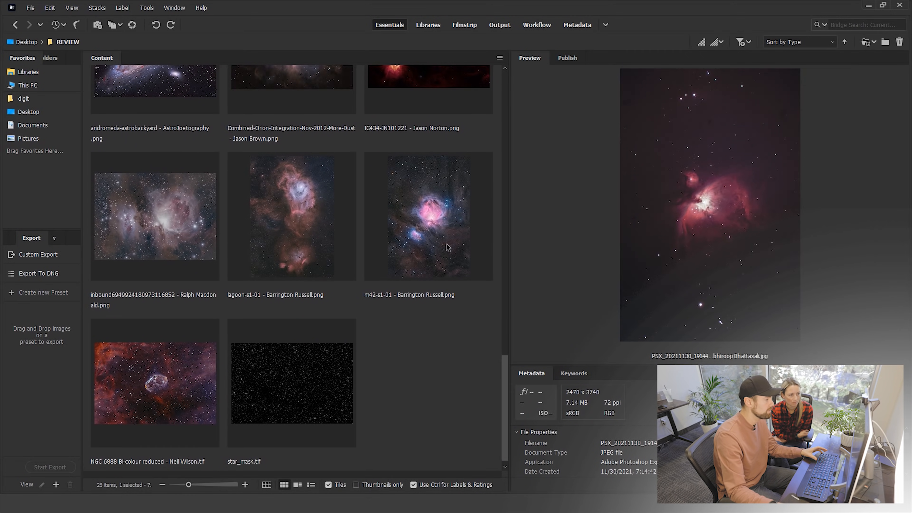
pyautogui.doubleClick(404, 230)
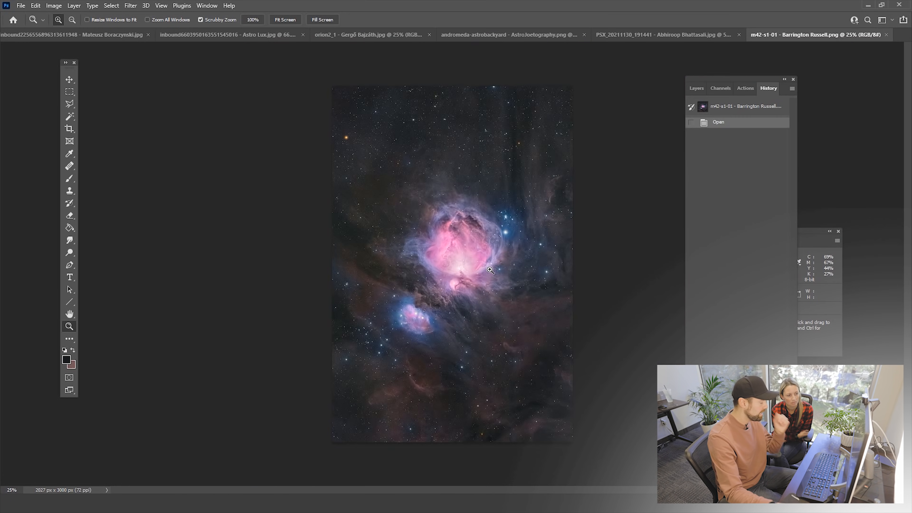
# - Examine the m42-s1-01 image at several magnifications, covering the bright nebula core, the smaller blue nebula and the faint surrounding dust
pyautogui.click(452, 309)
pyautogui.click(452, 309)
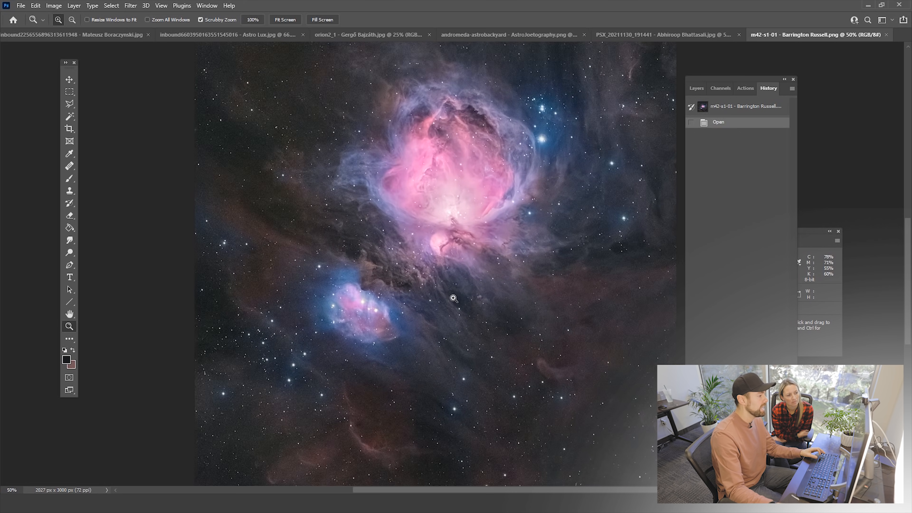
pyautogui.moveTo(730, 80); pyautogui.dragTo(775, 87)
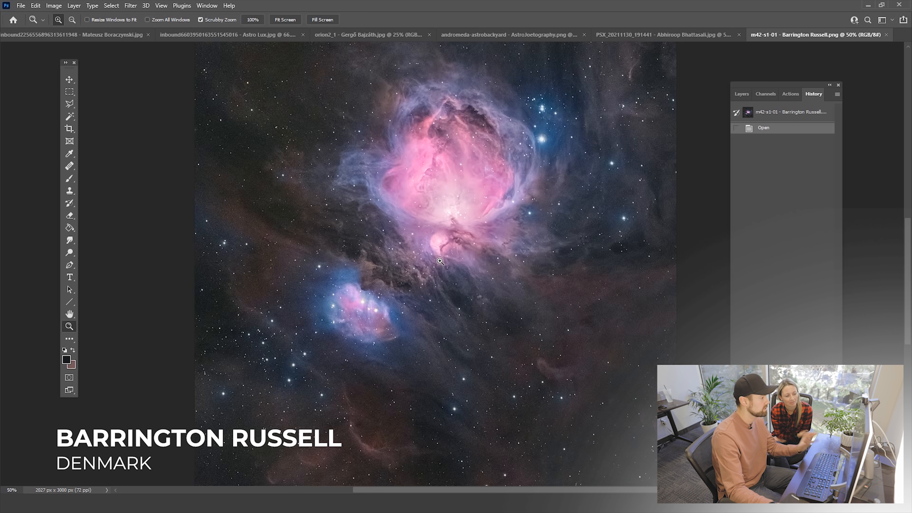
pyautogui.click(449, 270)
pyautogui.click(483, 296)
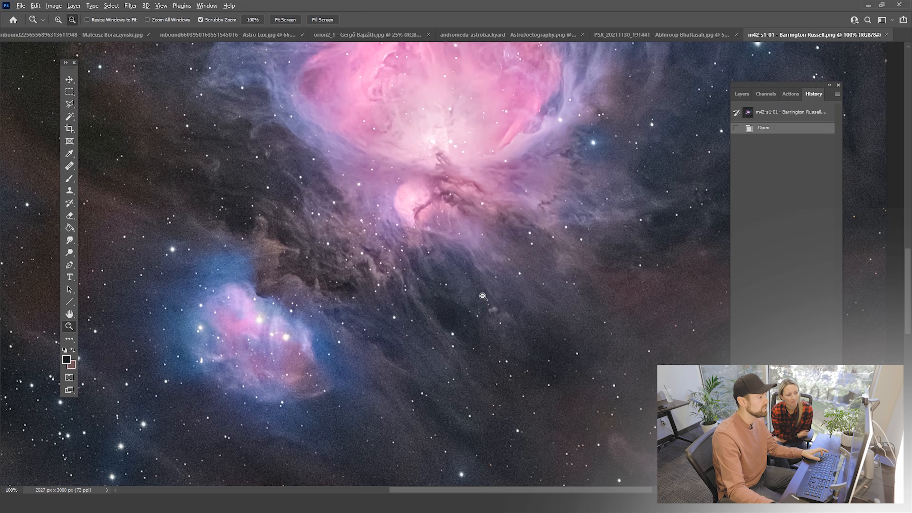
pyautogui.keyDown('alt'); pyautogui.click(483, 296); pyautogui.keyUp('alt')
pyautogui.moveTo(483, 249); pyautogui.dragTo(486, 373)
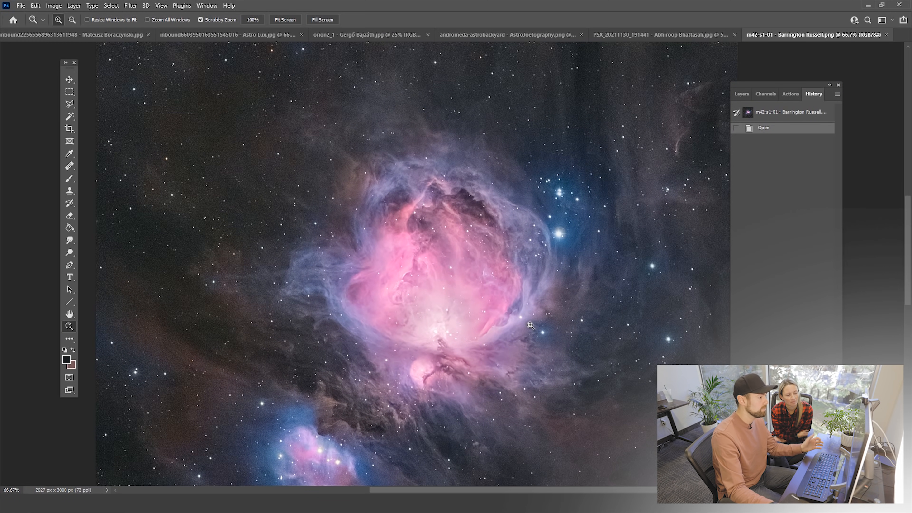
pyautogui.moveTo(547, 349); pyautogui.dragTo(566, 217)
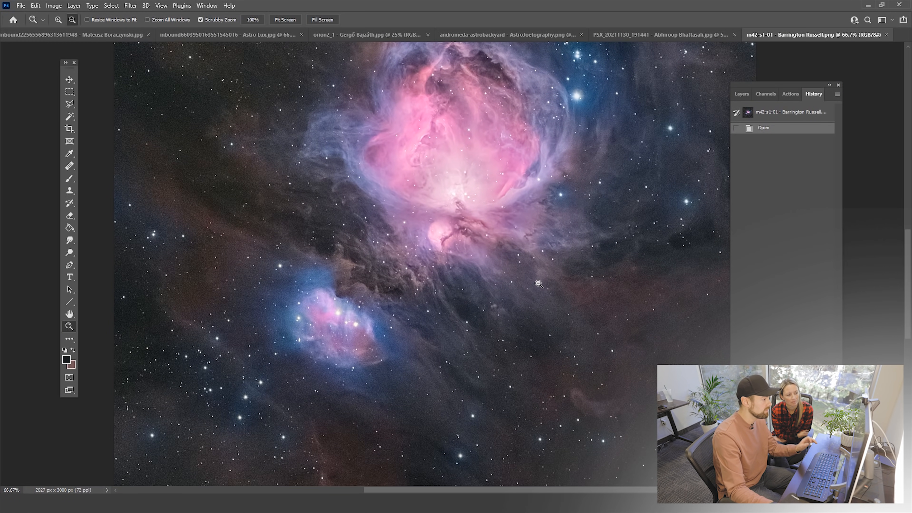
pyautogui.keyDown('alt'); pyautogui.click(538, 286); pyautogui.keyUp('alt')
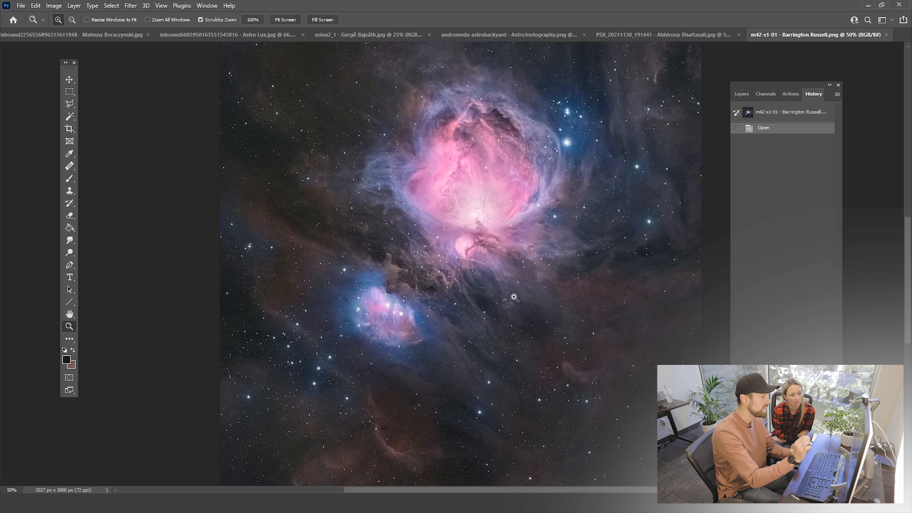
pyautogui.hotkey('ctrl', '+')
pyautogui.hotkey('ctrl', '-')
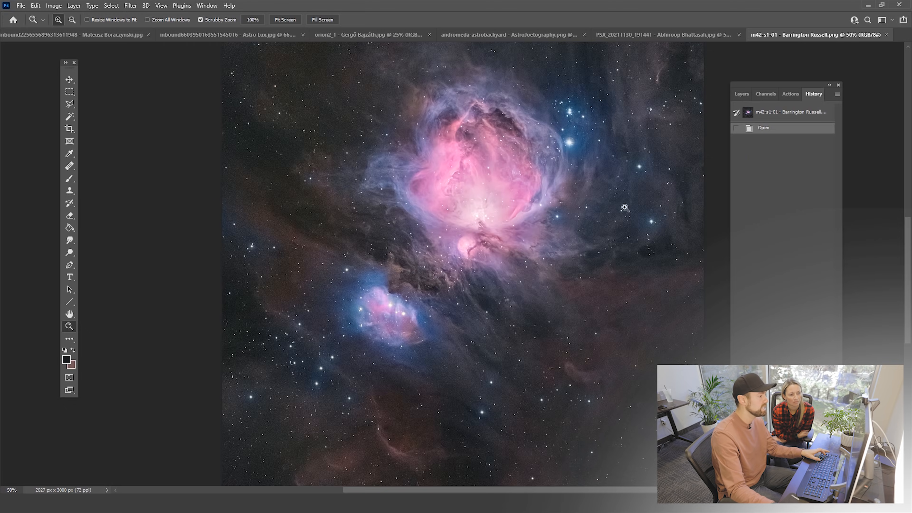
pyautogui.moveTo(510, 254); pyautogui.dragTo(523, 274)
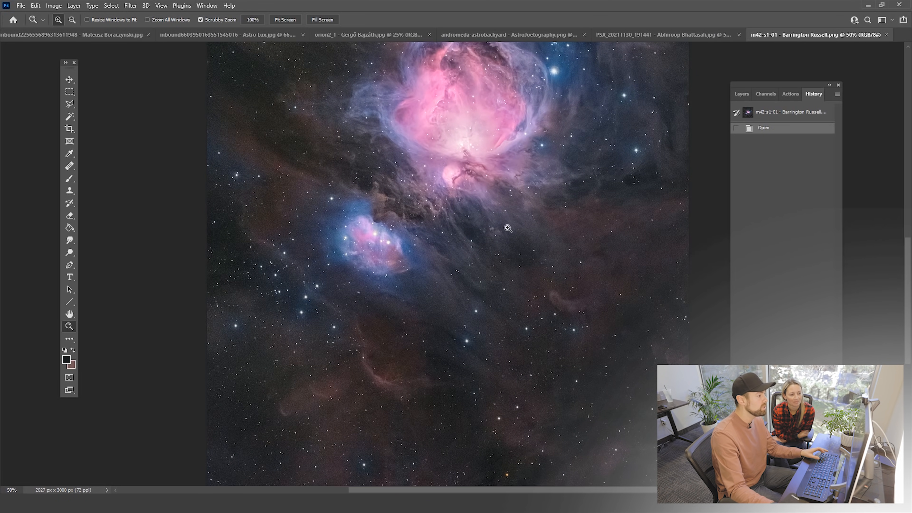
pyautogui.hotkey('ctrl', '+')
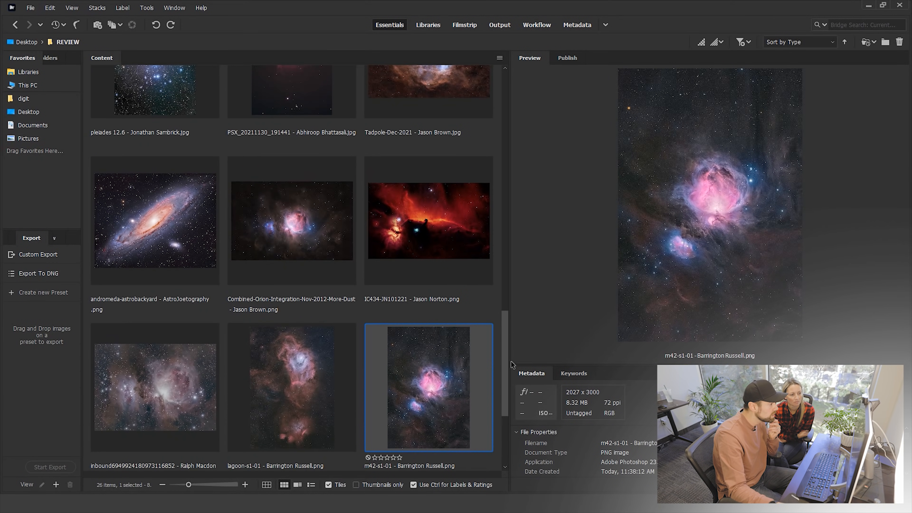
# - Open the red Horsehead Nebula image IC434-JN101221 from Bridge in Photoshop and examine its bright Flame Nebula area
pyautogui.doubleClick(468, 248)
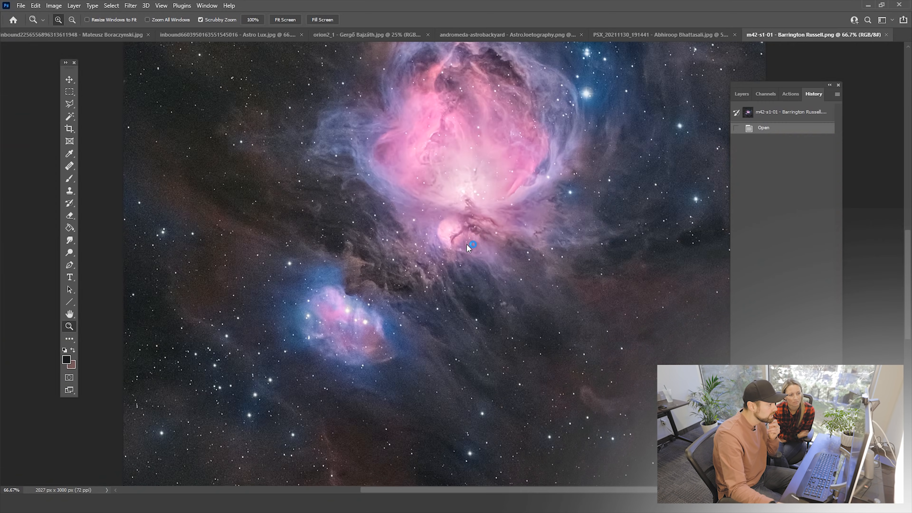
pyautogui.click(466, 301)
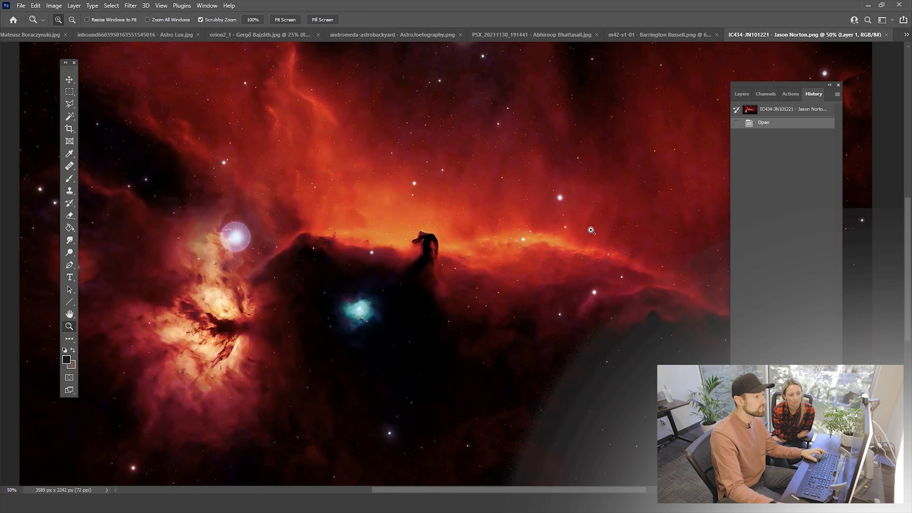
pyautogui.keyDown('alt'); pyautogui.click(557, 257); pyautogui.keyUp('alt')
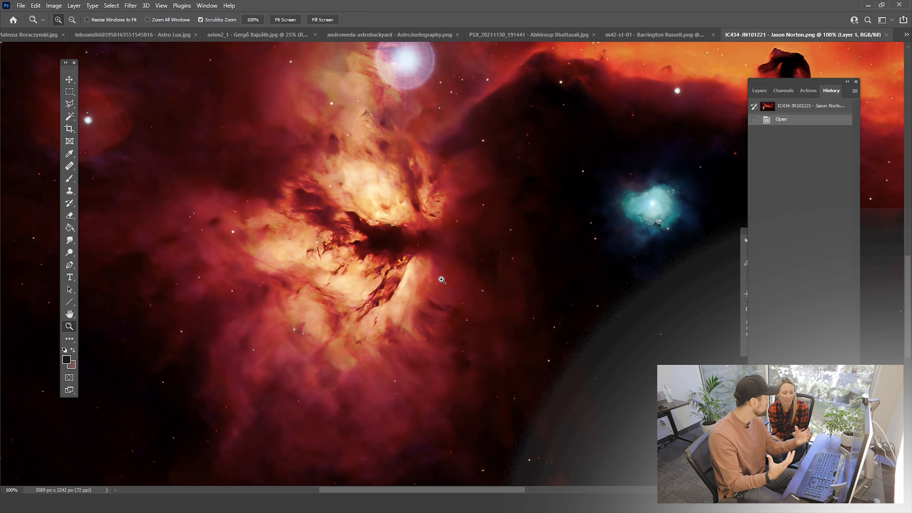
pyautogui.keyDown('alt'); pyautogui.click(441, 280); pyautogui.keyUp('alt')
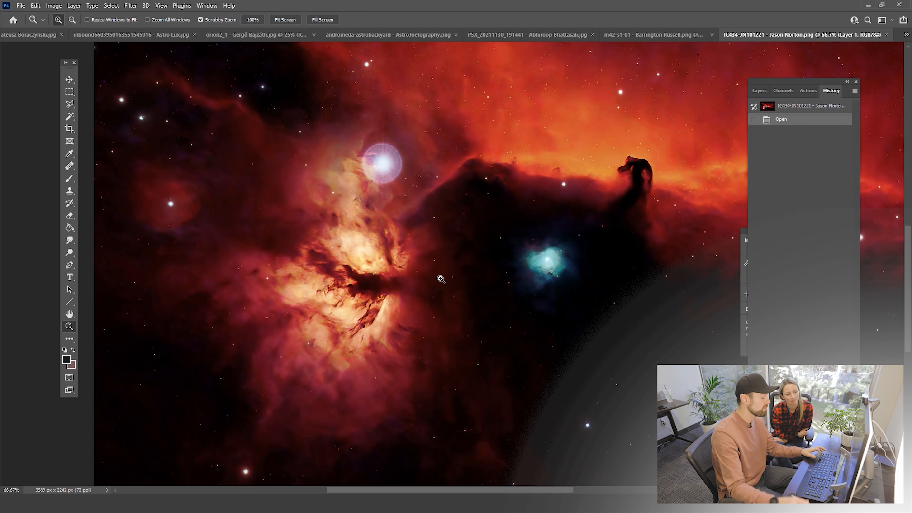
pyautogui.keyDown('alt'); pyautogui.click(441, 279); pyautogui.keyUp('alt')
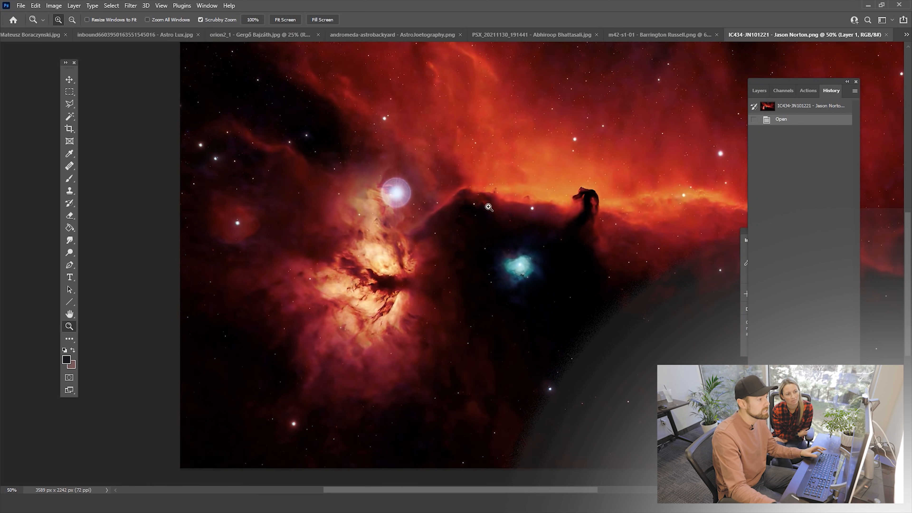
# - Return to the m42-s1-01 image and examine the dust and background around the smaller blue nebula at 100%
pyautogui.click(676, 37)
pyautogui.click(257, 293)
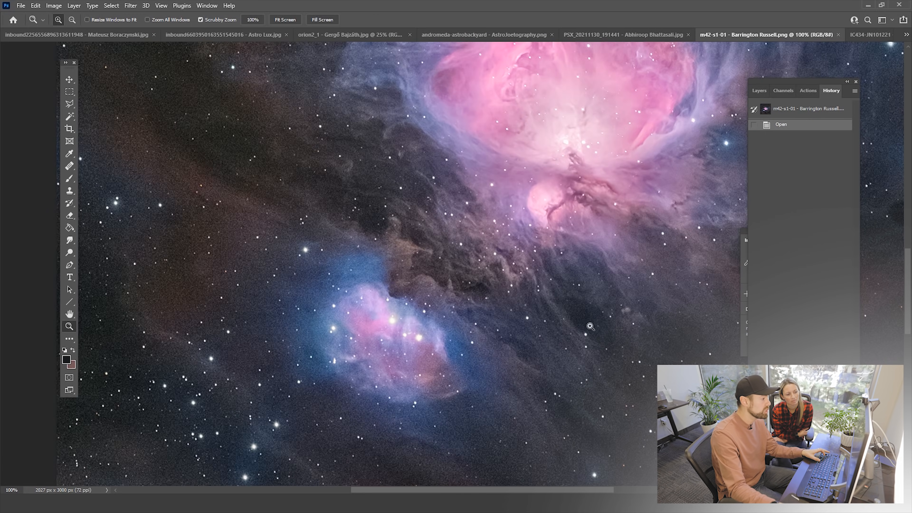
pyautogui.moveTo(594, 309); pyautogui.dragTo(470, 274)
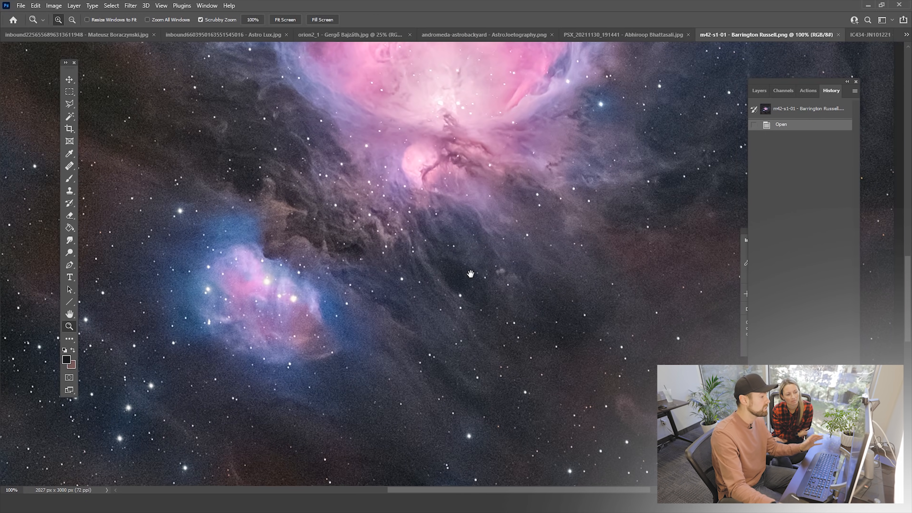
# - Inspect the Horsehead Nebula image up close and as a whole, and switch back to m42-s1-01 for comparison
pyautogui.click(874, 35)
pyautogui.moveTo(345, 192); pyautogui.dragTo(417, 214)
pyautogui.click(394, 205)
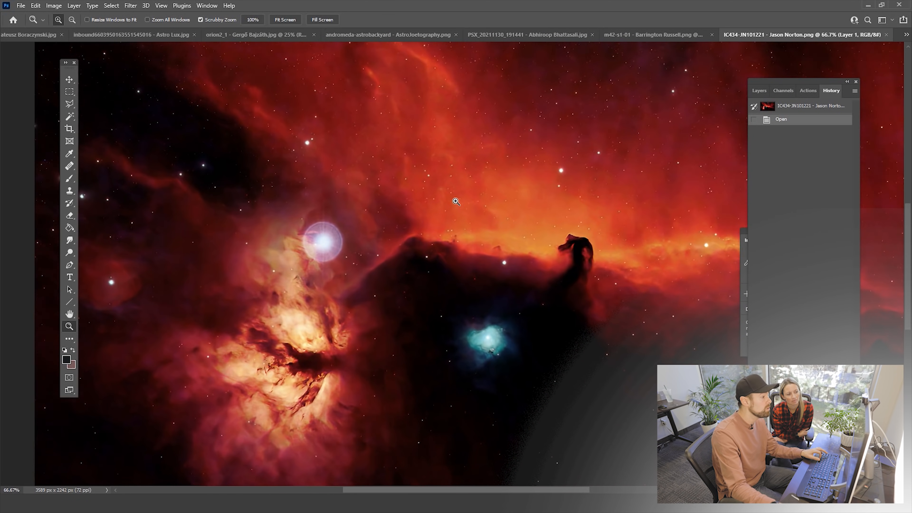
pyautogui.keyDown('alt'); pyautogui.click(616, 232); pyautogui.keyUp('alt')
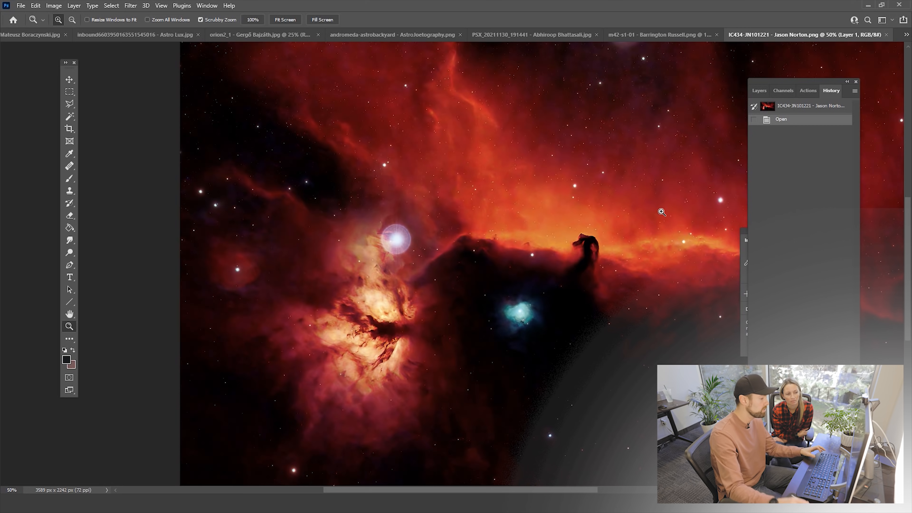
pyautogui.keyDown('alt'); pyautogui.click(661, 212); pyautogui.keyUp('alt')
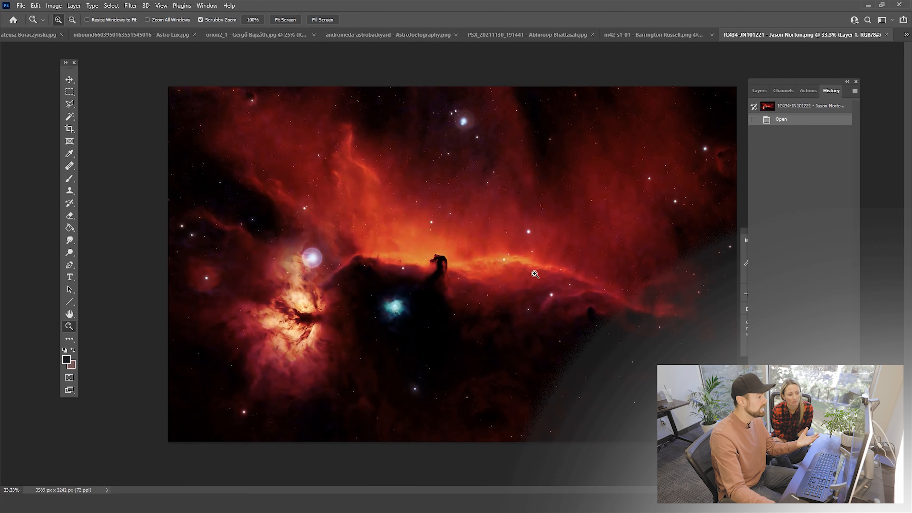
pyautogui.click(313, 236)
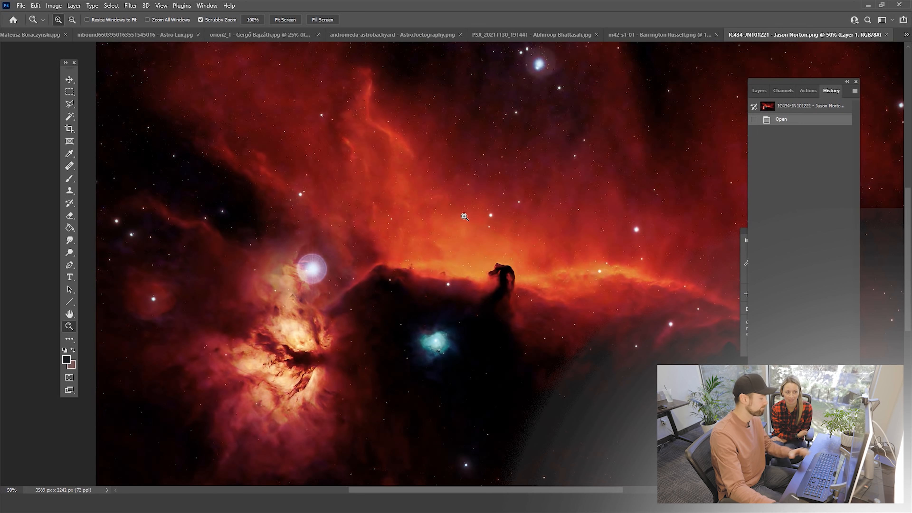
pyautogui.keyDown('alt'); pyautogui.click(481, 216); pyautogui.keyUp('alt')
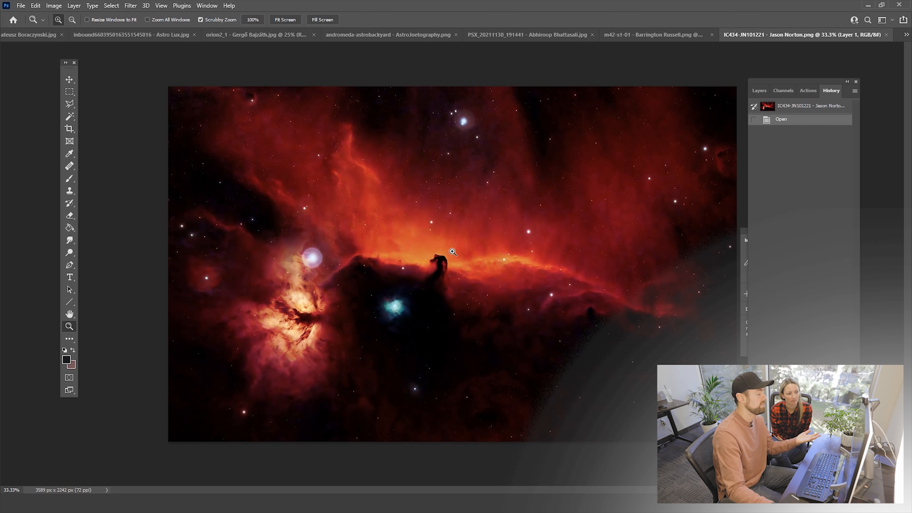
pyautogui.click(686, 35)
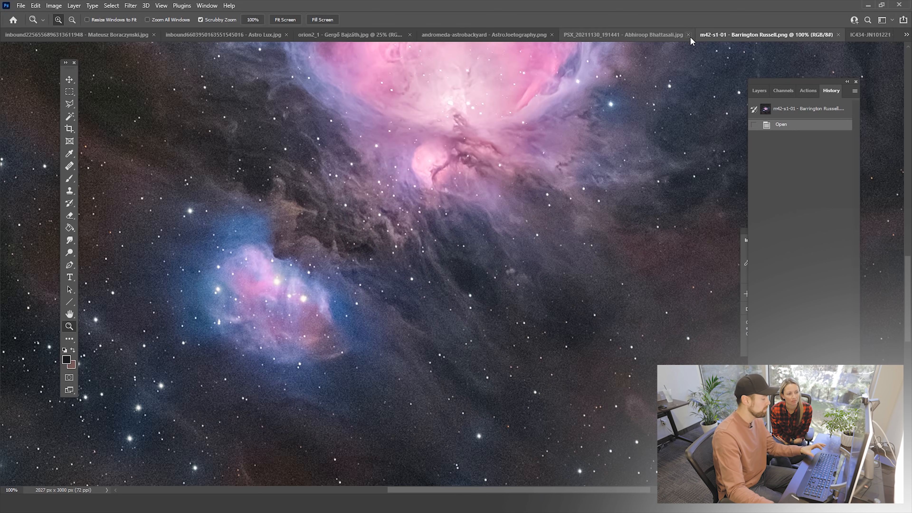
pyautogui.click(472, 190)
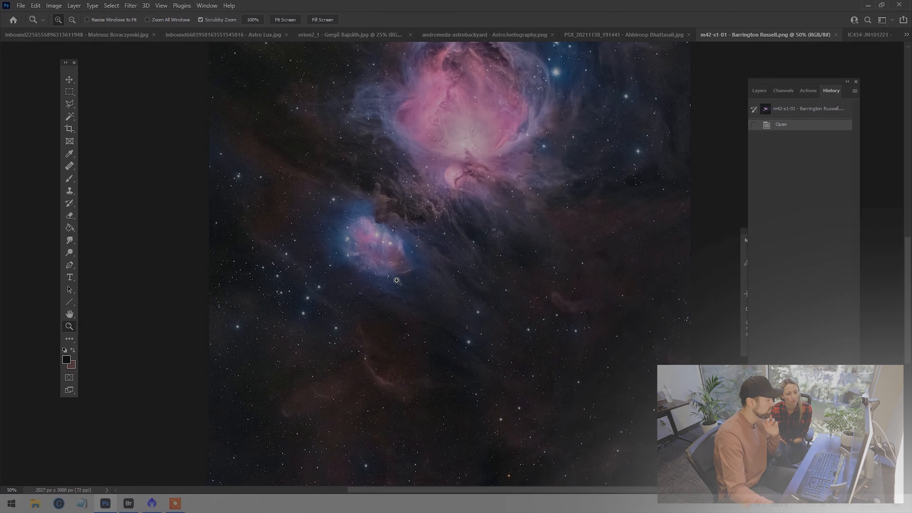